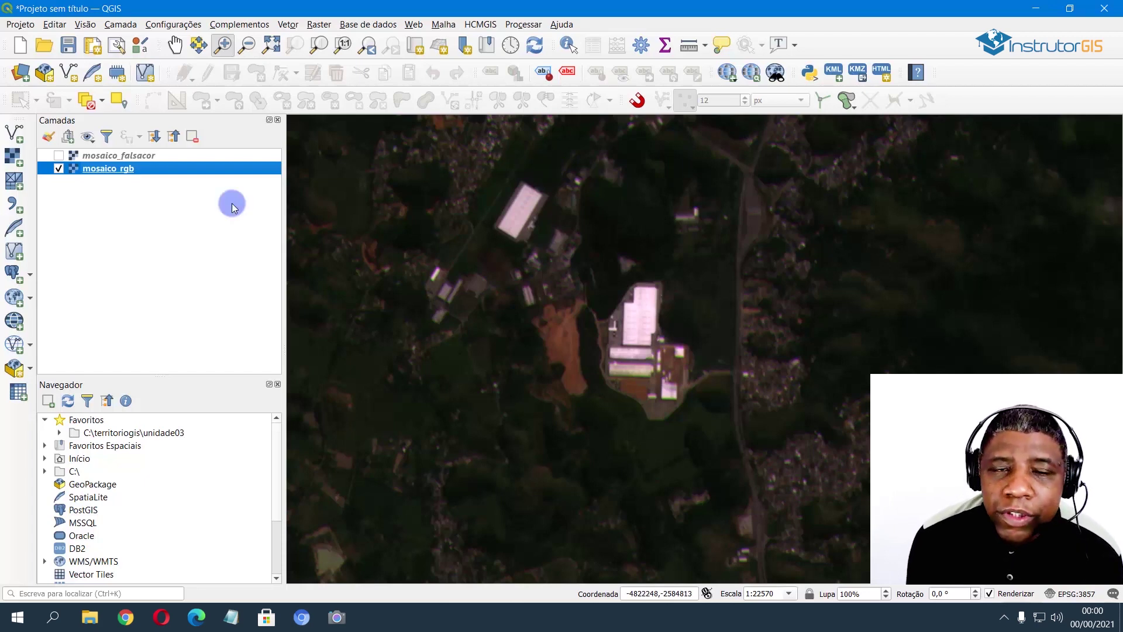
{"action": "right_click", "coordinate": [145, 171]}
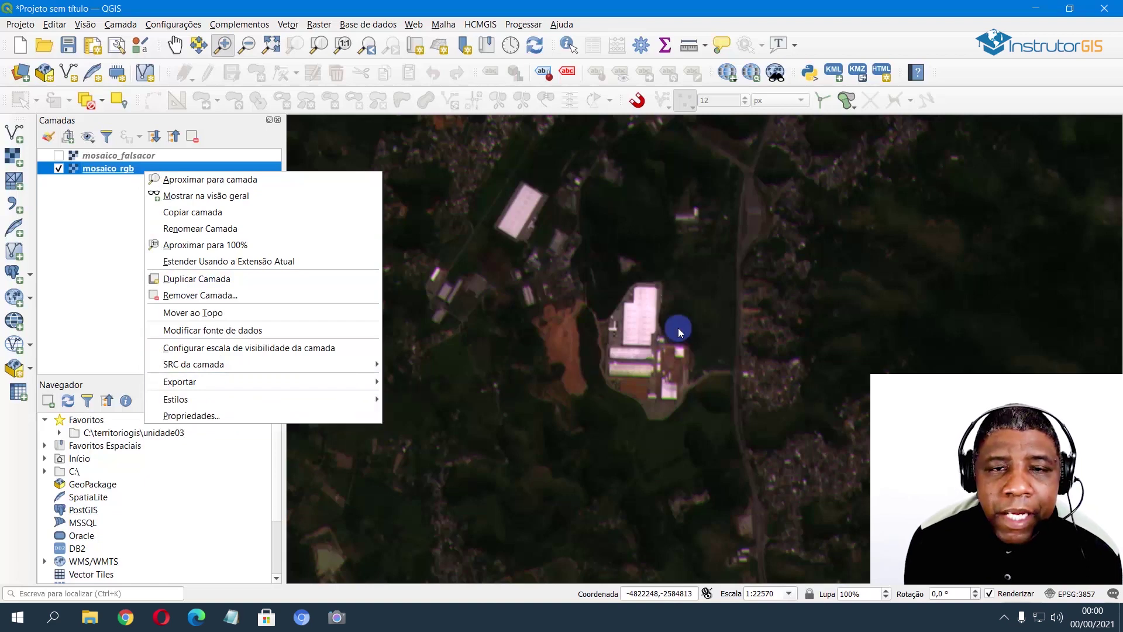
{"action": "left_click", "coordinate": [712, 33]}
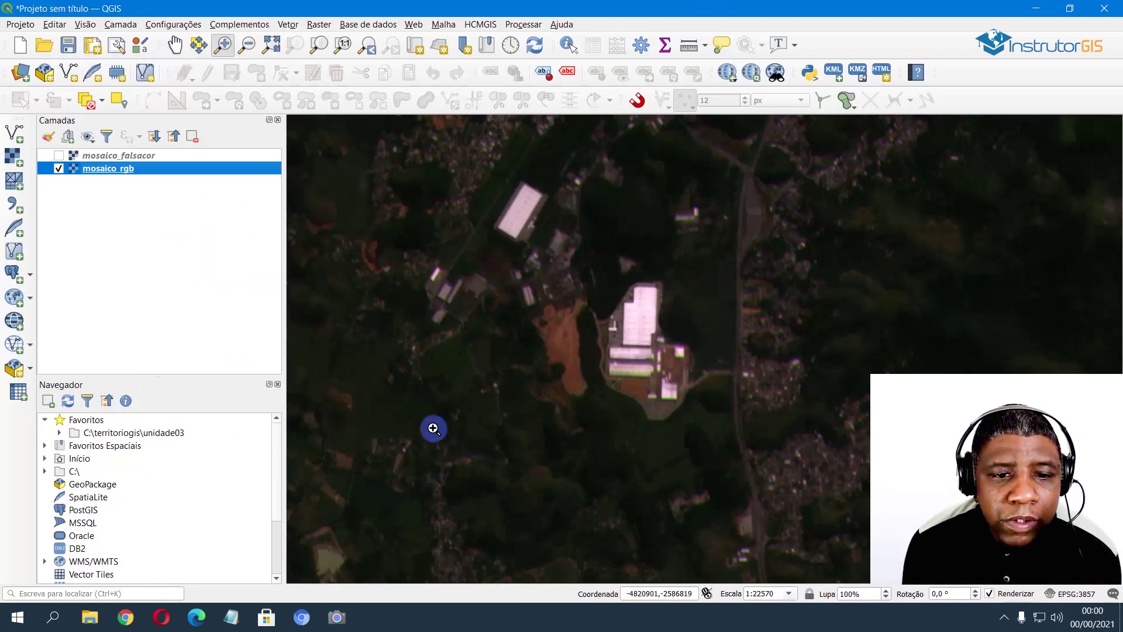
{"action": "right_click", "coordinate": [158, 176]}
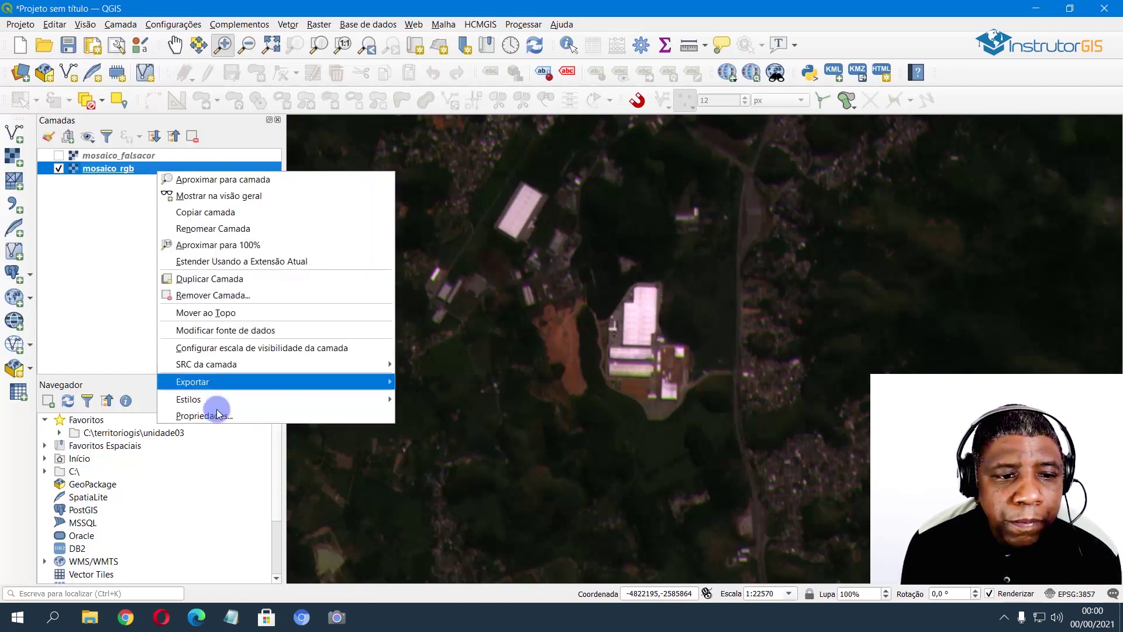
{"action": "left_click", "coordinate": [223, 413]}
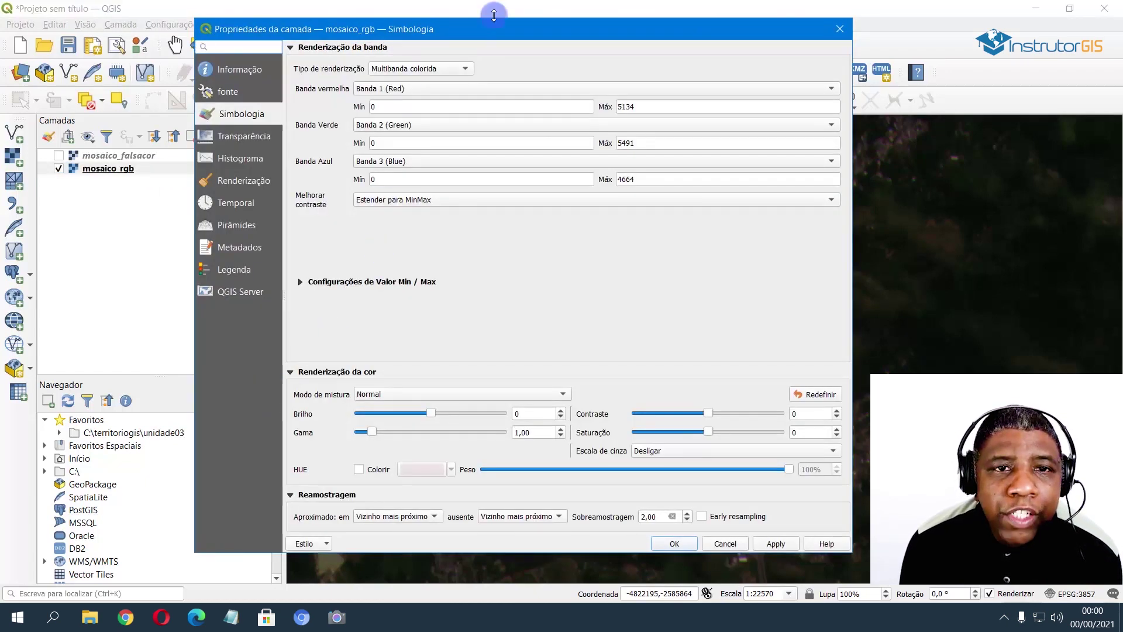
{"action": "left_click_drag", "start_coordinate": [513, 28], "coordinate": [354, 30]}
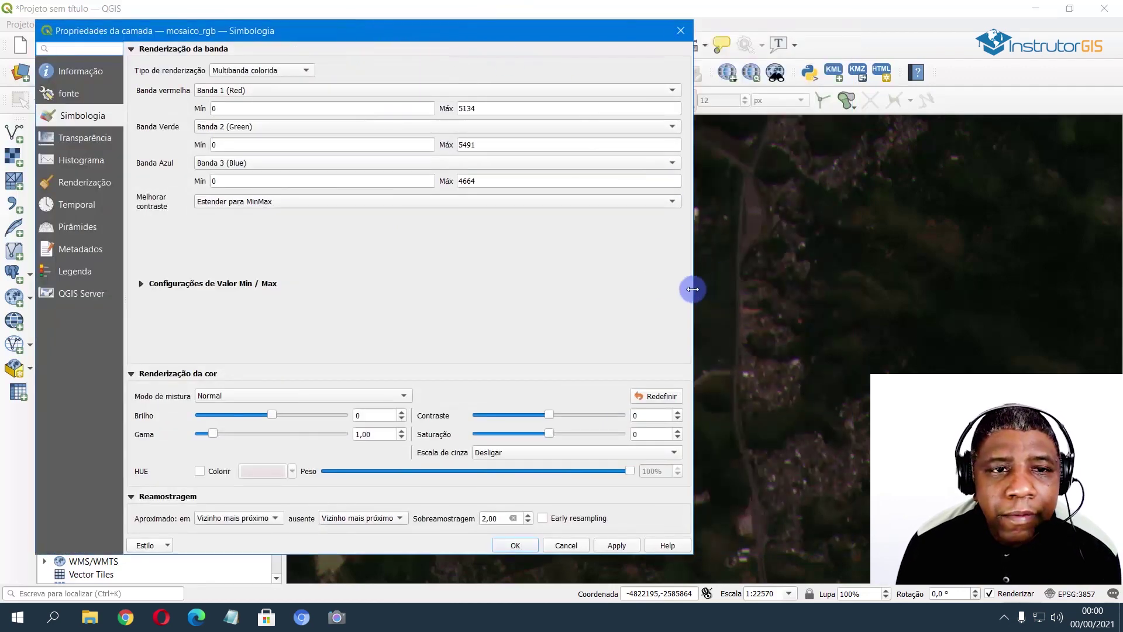
{"action": "left_click_drag", "start_coordinate": [693, 288], "coordinate": [579, 267]}
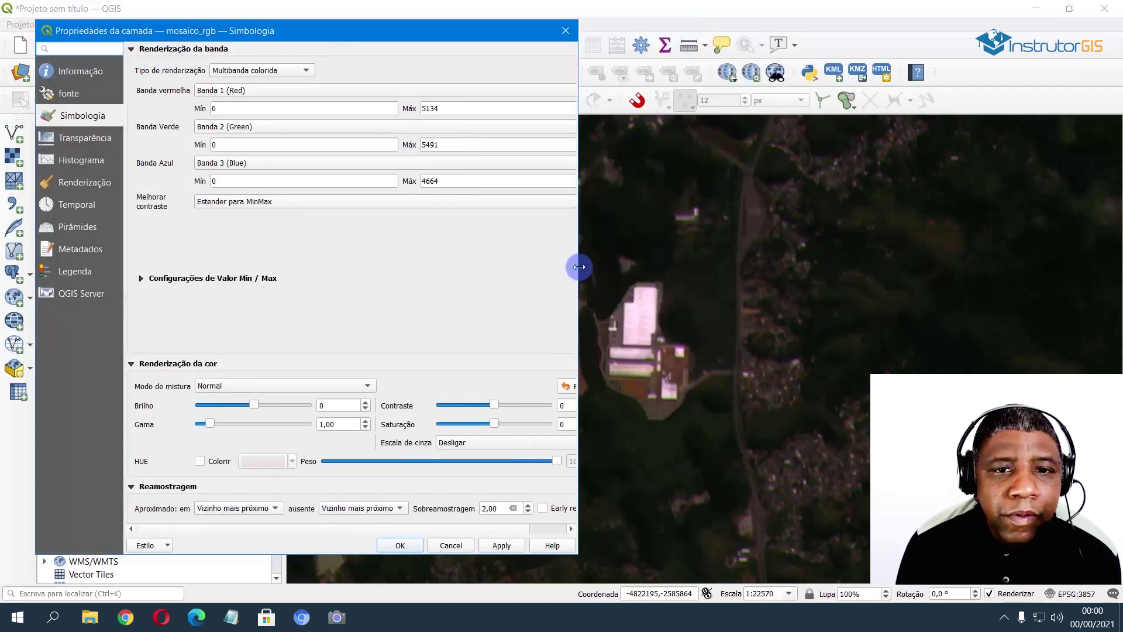
{"action": "left_click", "coordinate": [672, 254]}
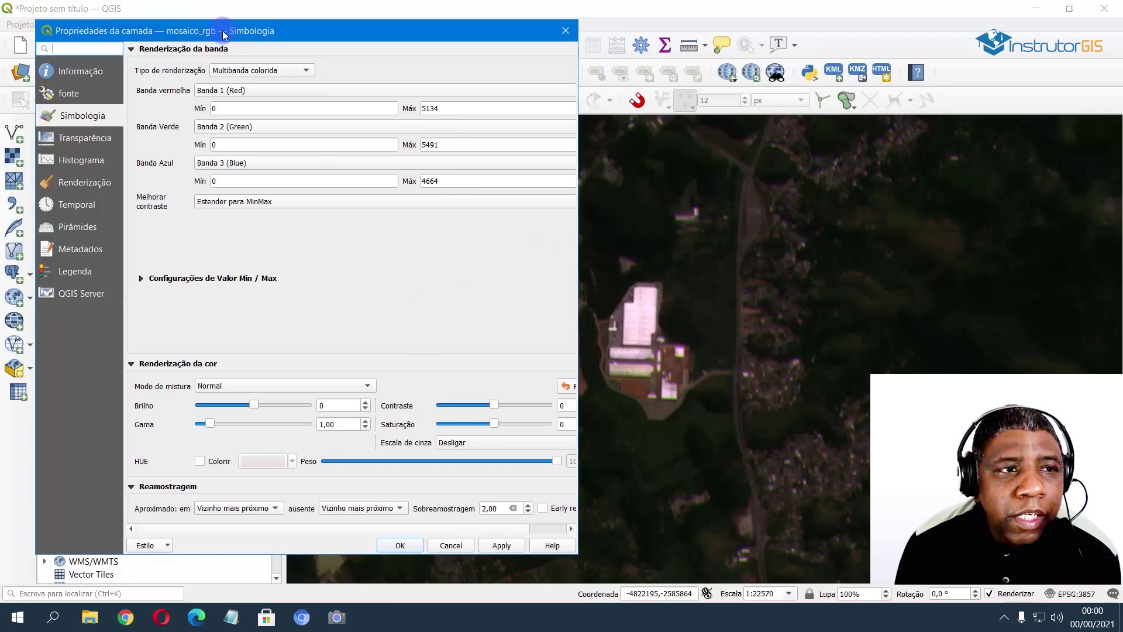
{"action": "left_click_drag", "start_coordinate": [222, 31], "coordinate": [199, 34]}
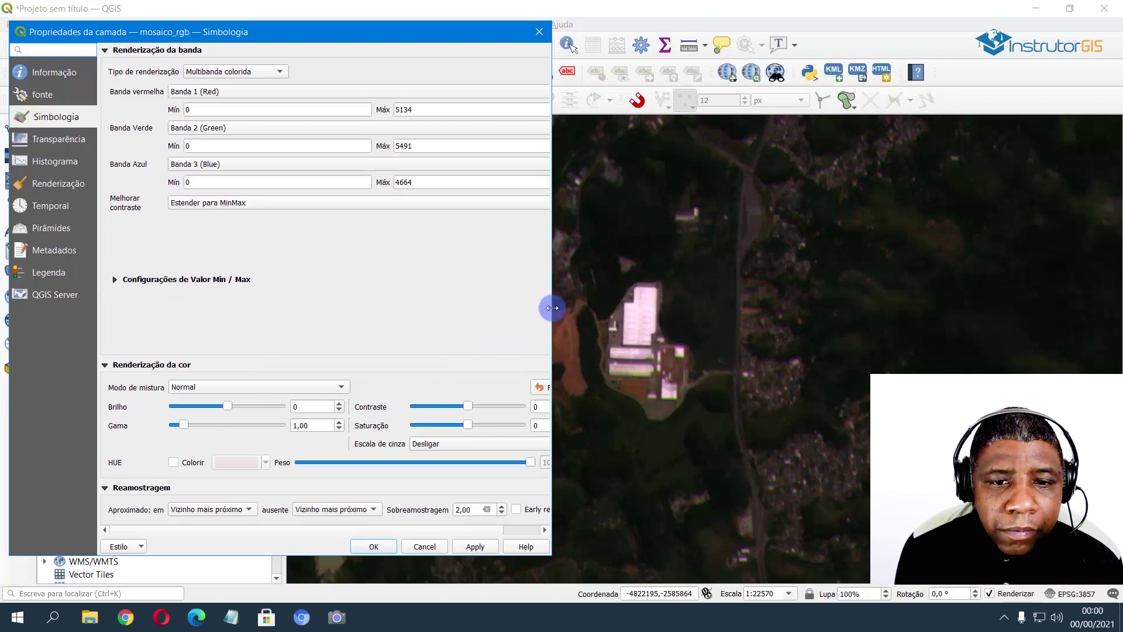
{"action": "left_click", "coordinate": [539, 31]}
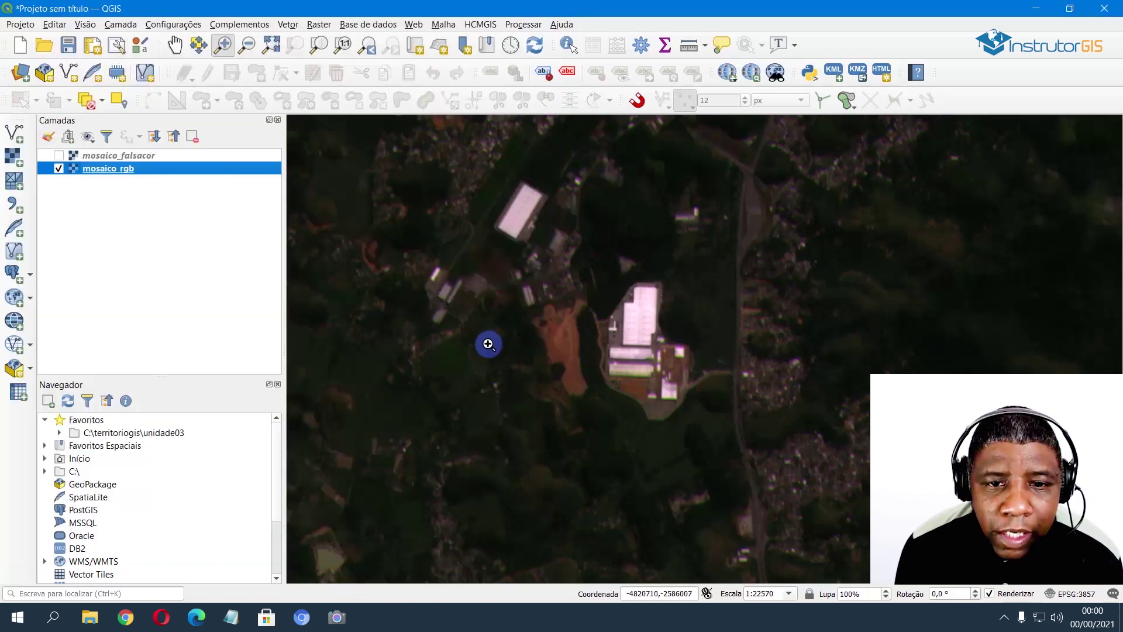
- Open the symbology properties of the mosaico_rgb layer and check the red band's minimum and maximum values
{"action": "left_click_drag", "start_coordinate": [488, 344], "coordinate": [692, 342]}
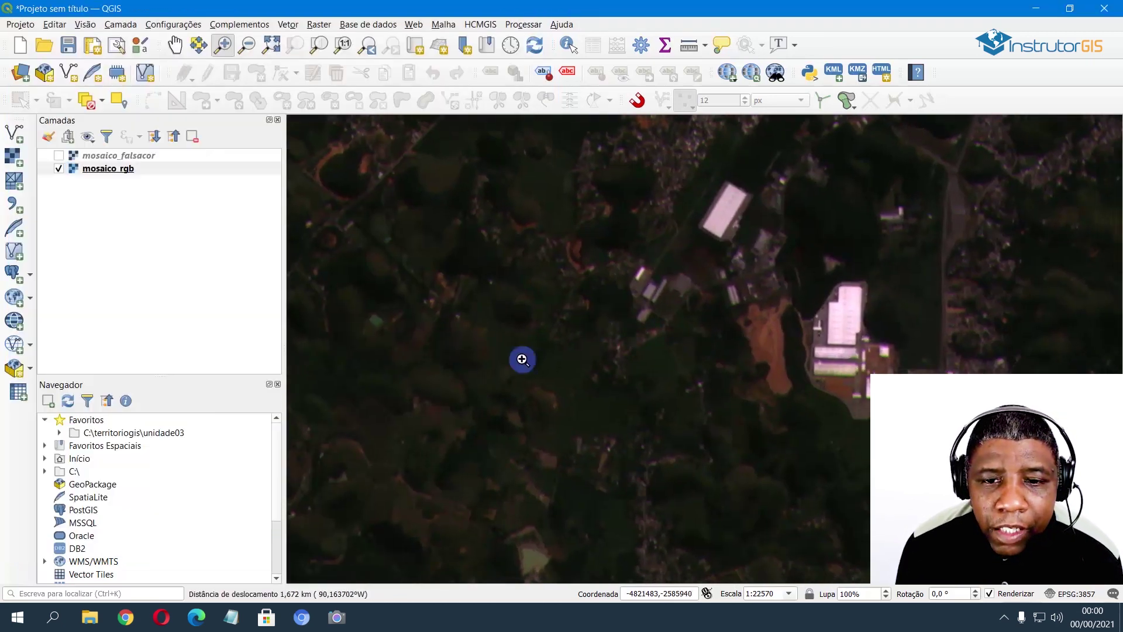
{"action": "mouse_move", "coordinate": [829, 465]}
{"action": "left_mouse_down"}
{"action": "mouse_move", "coordinate": [779, 470]}
{"action": "mouse_move", "coordinate": [834, 477]}
{"action": "left_mouse_up"}
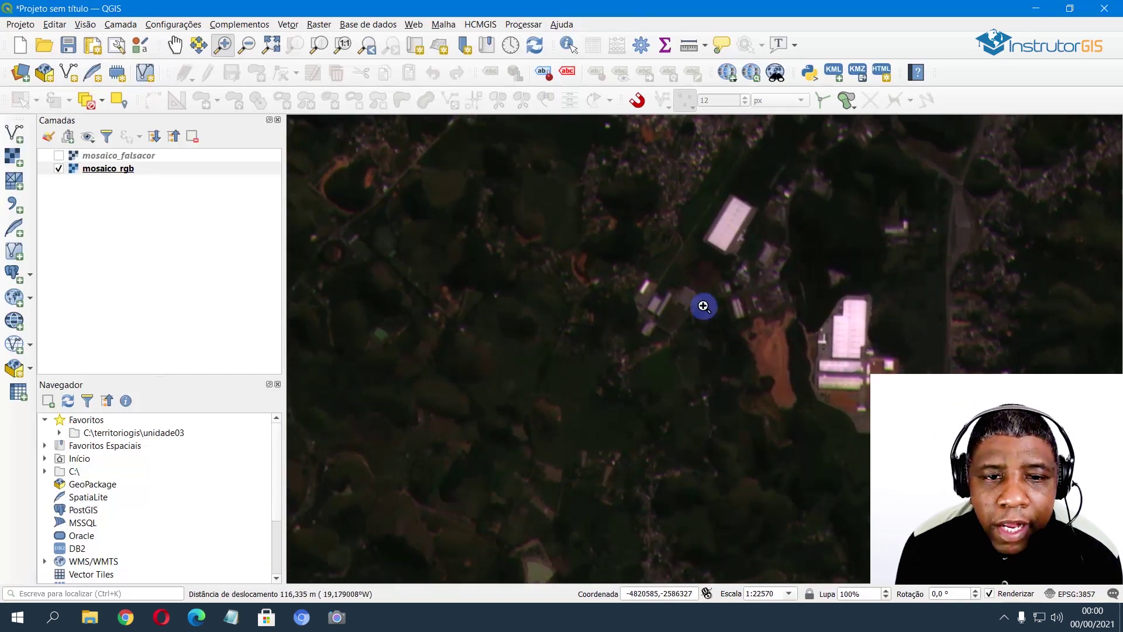
{"action": "double_click", "coordinate": [116, 172]}
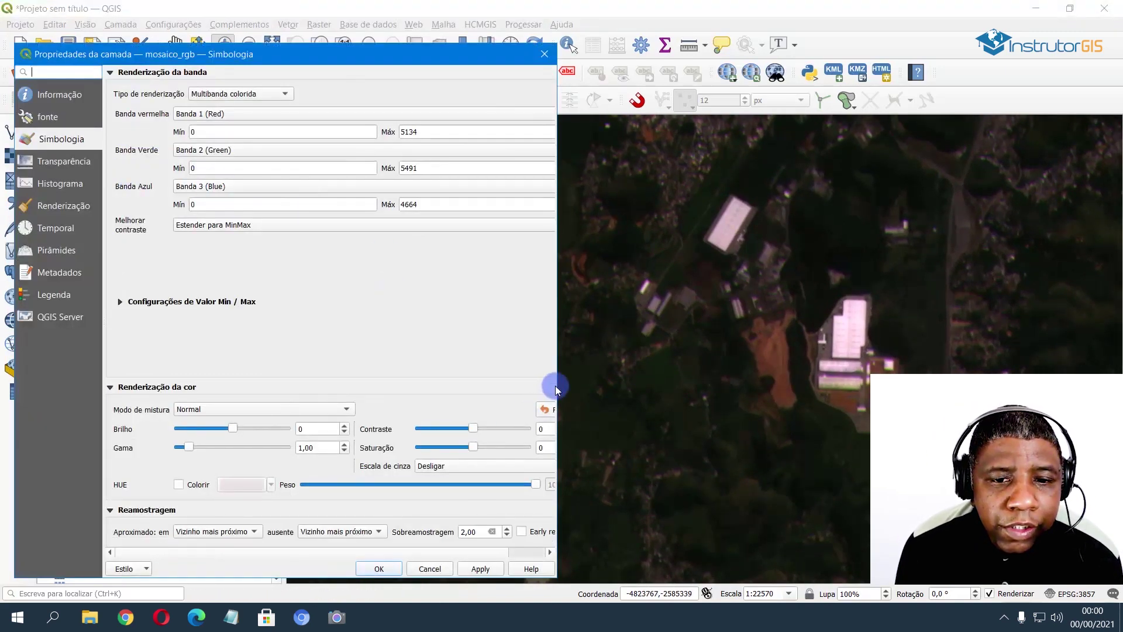
{"action": "left_click_drag", "start_coordinate": [558, 378], "coordinate": [612, 378]}
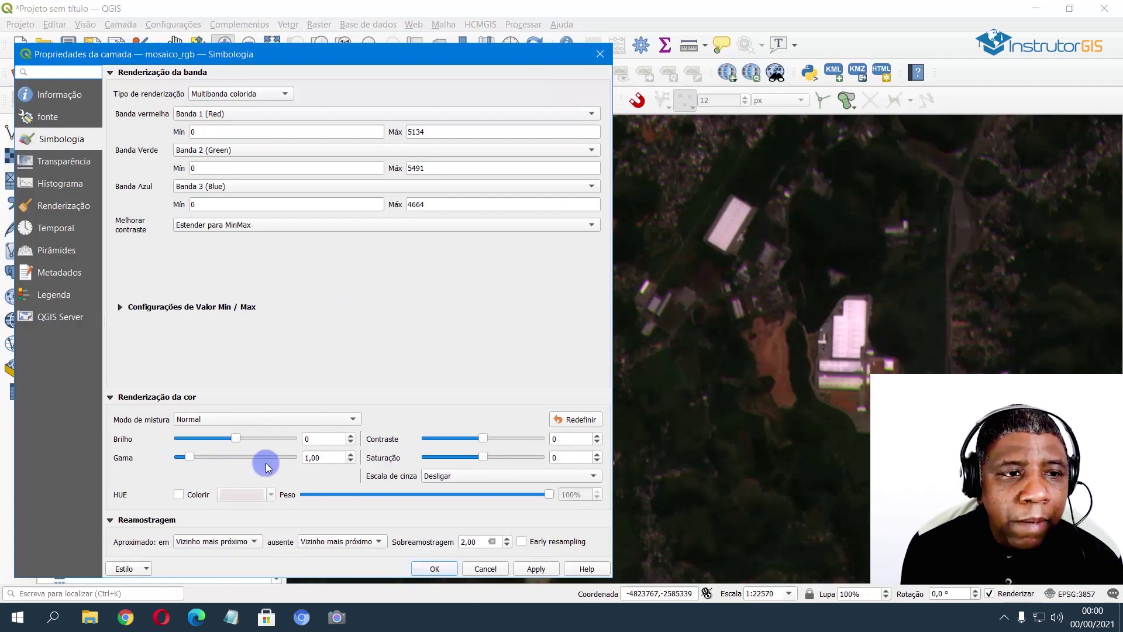
{"action": "double_click", "coordinate": [193, 131]}
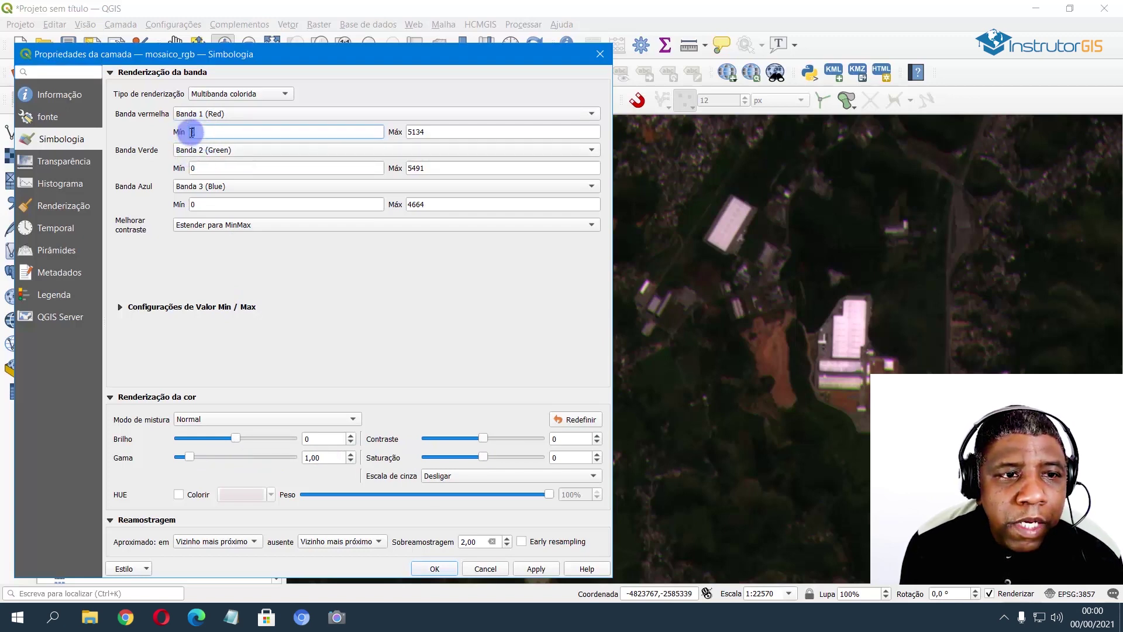
{"action": "double_click", "coordinate": [411, 132]}
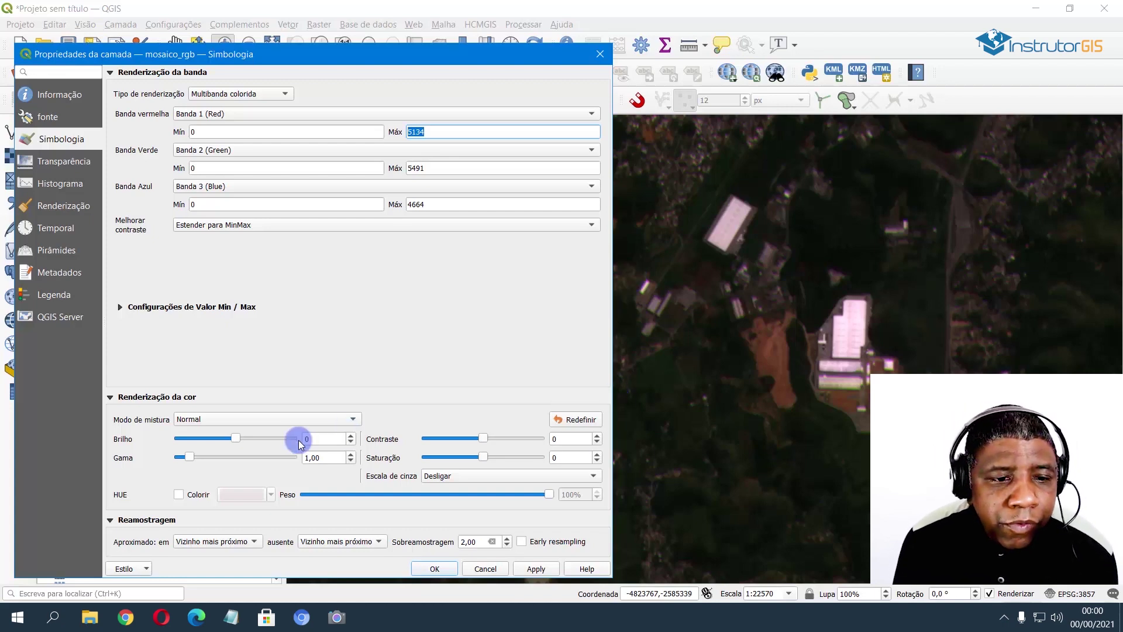
- Apply a brightness of 45 and a contrast of 16 to the mosaico_rgb layer
{"action": "left_click_drag", "start_coordinate": [237, 441], "coordinate": [245, 439]}
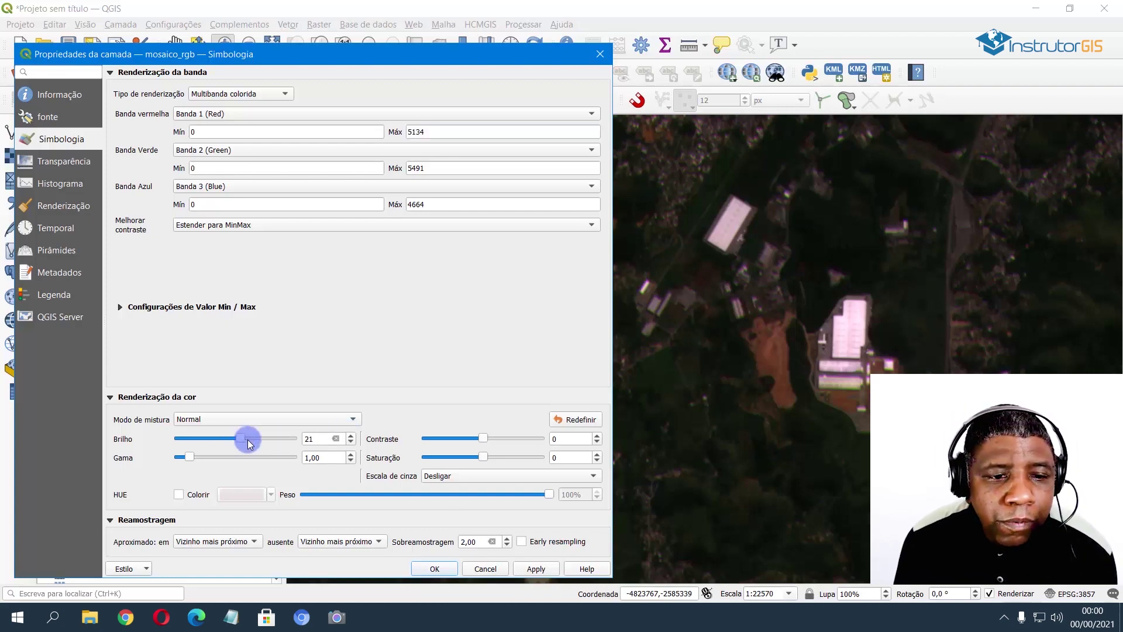
{"action": "left_click", "coordinate": [532, 568]}
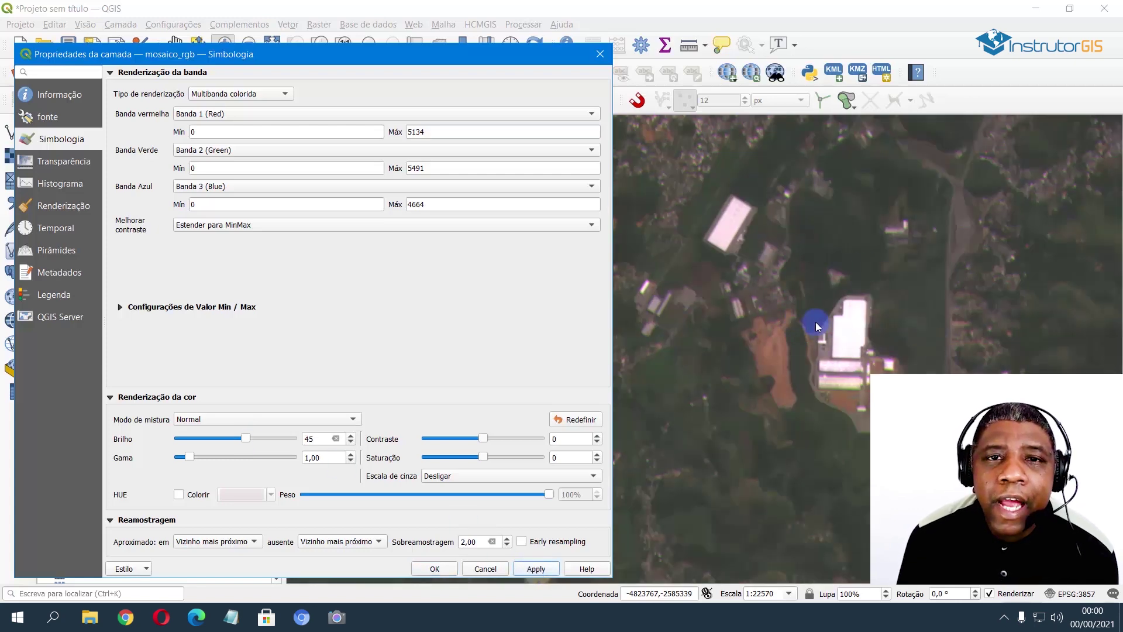
{"action": "left_click_drag", "start_coordinate": [482, 444], "coordinate": [492, 442]}
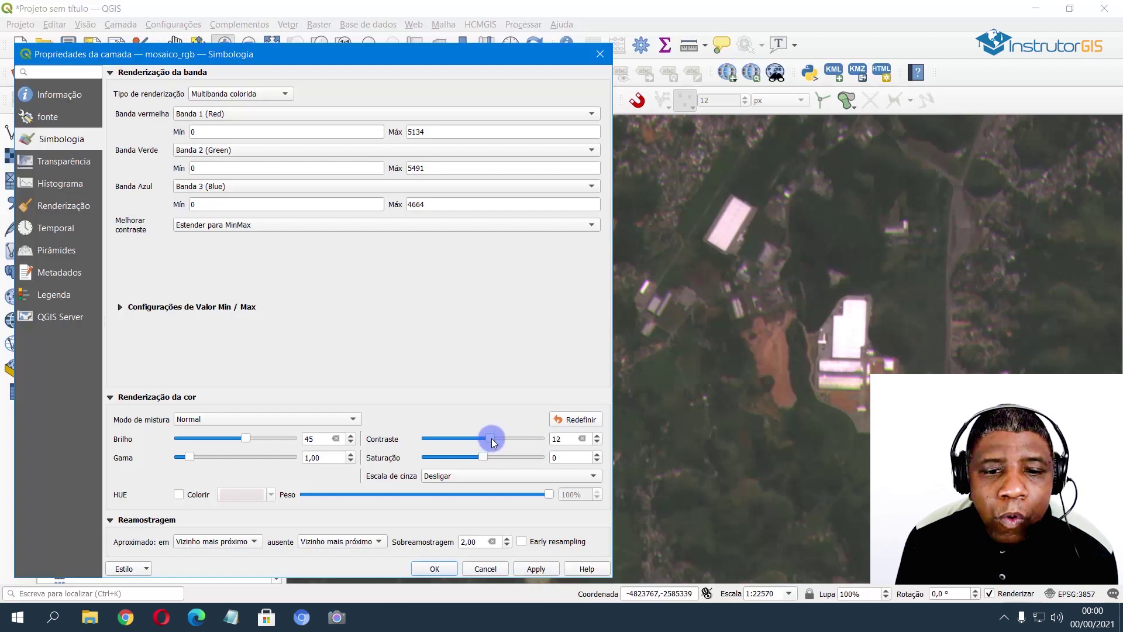
{"action": "left_click", "coordinate": [545, 569]}
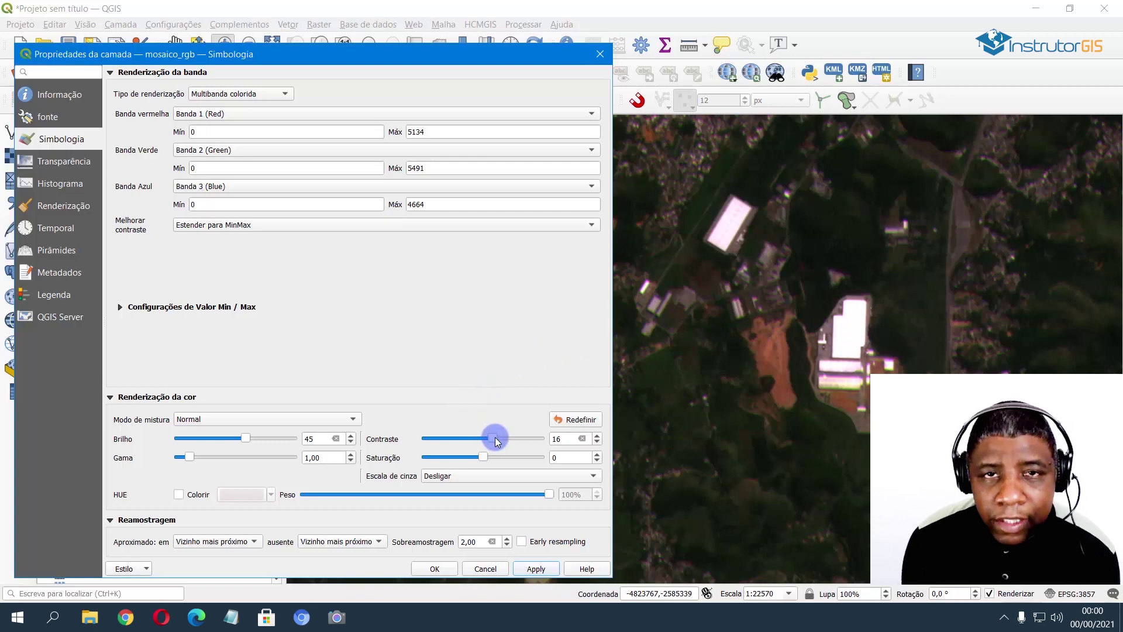
- Raise the layer's contrast to 30 and its brightness to 97, applying each change
{"action": "left_click_drag", "start_coordinate": [500, 440], "coordinate": [503, 440]}
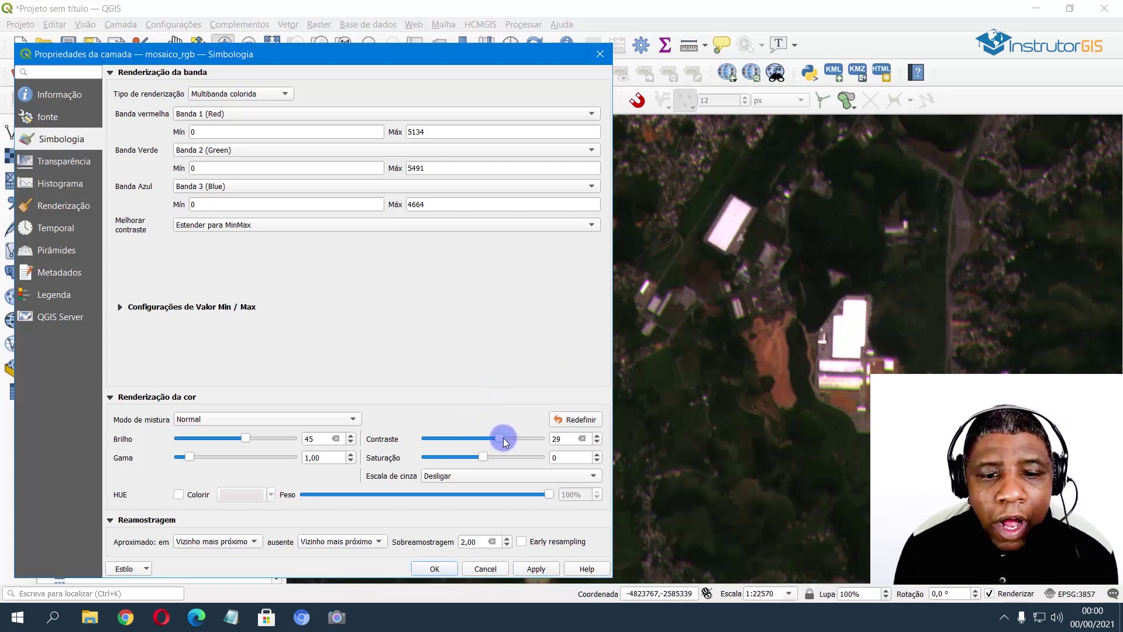
{"action": "left_click", "coordinate": [541, 572]}
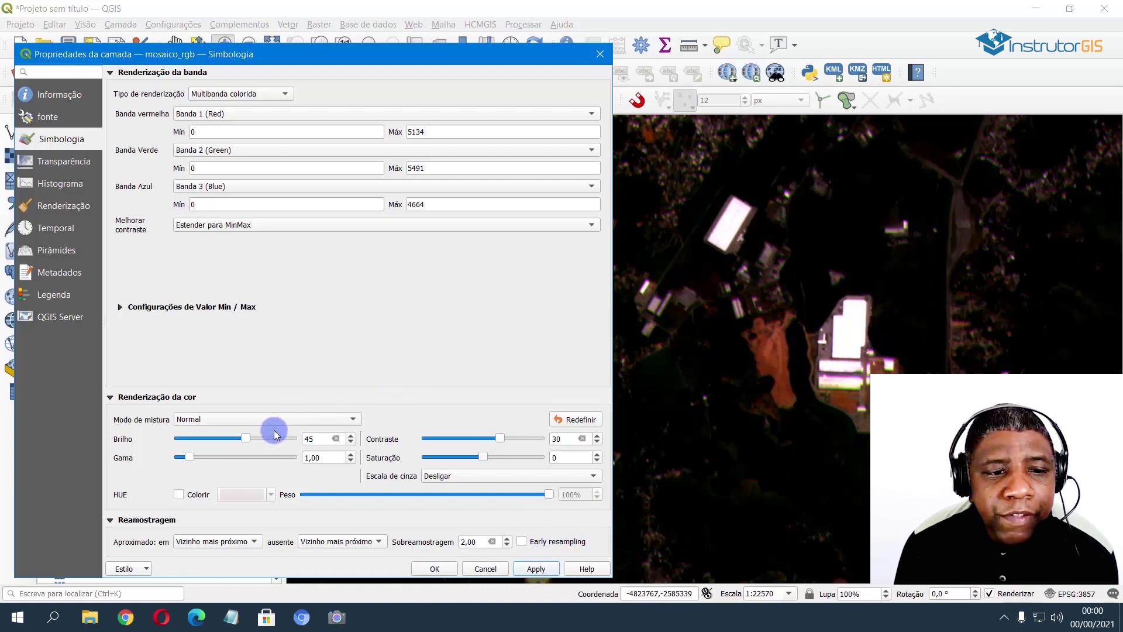
{"action": "left_click_drag", "start_coordinate": [246, 439], "coordinate": [260, 446]}
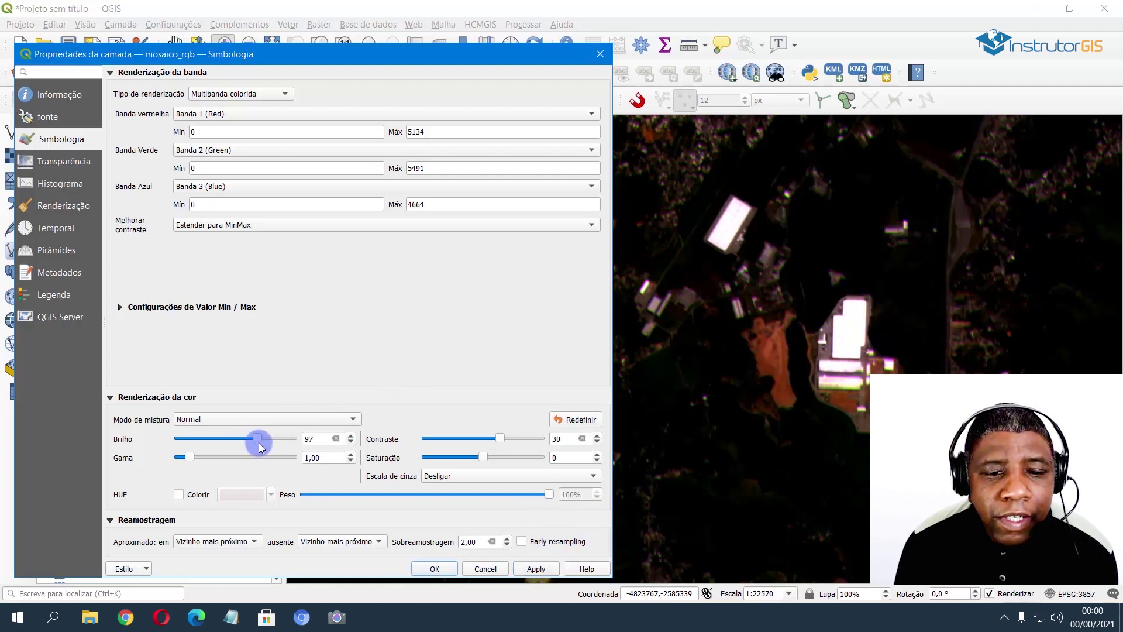
{"action": "left_click", "coordinate": [535, 570]}
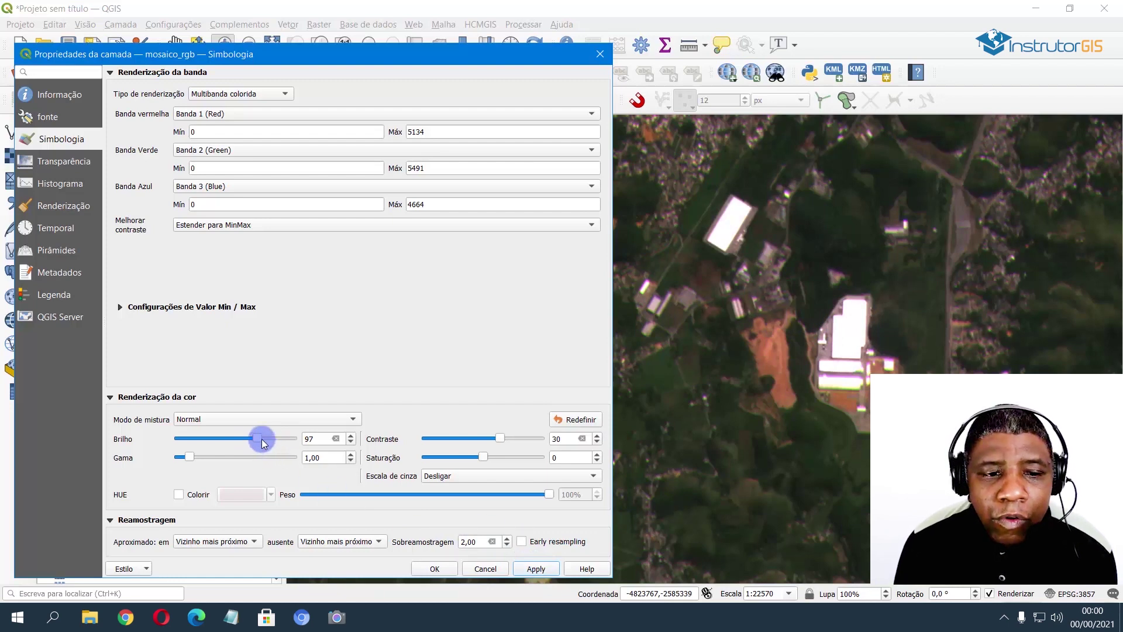
- Set the layer's brightness to 129 and contrast to 42, apply both, and accept the layer properties
{"action": "left_click_drag", "start_coordinate": [262, 439], "coordinate": [269, 439]}
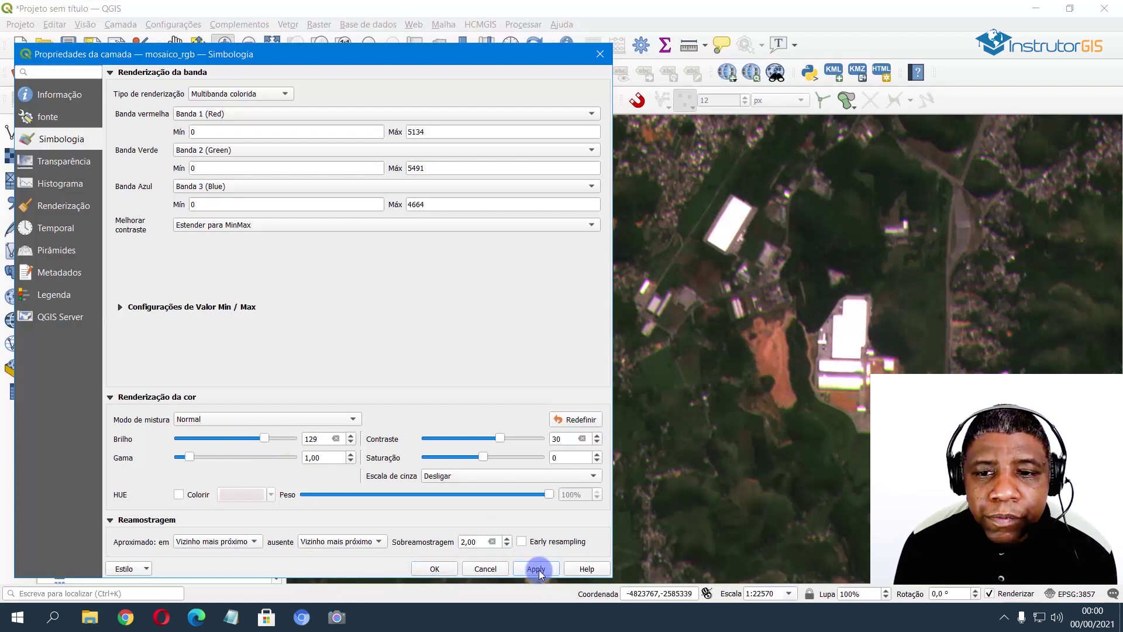
{"action": "left_click", "coordinate": [539, 570]}
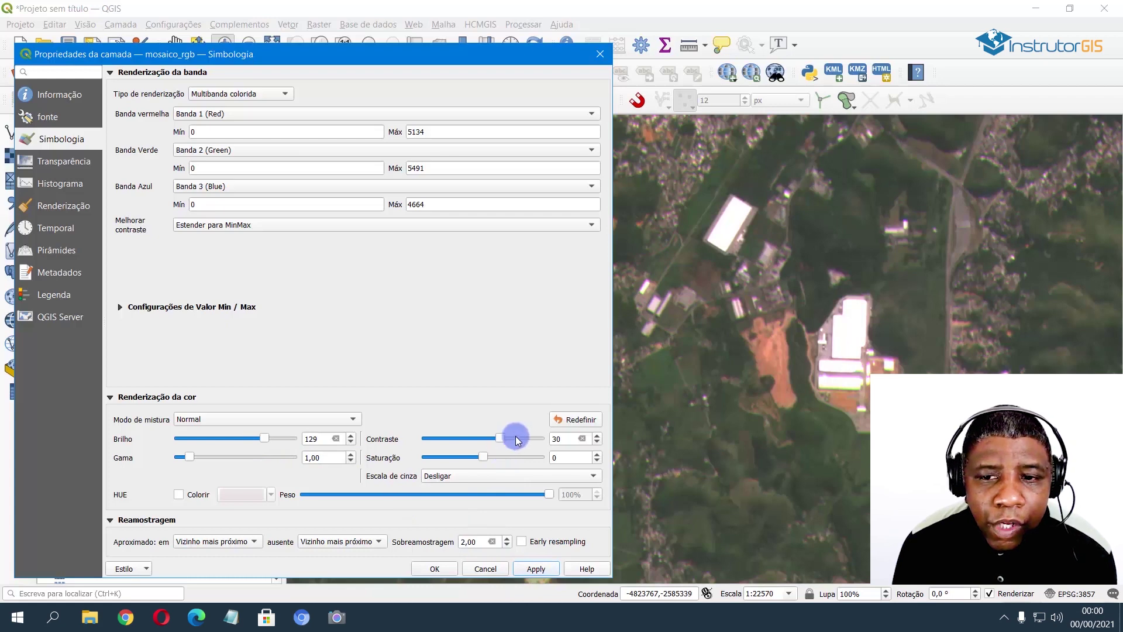
{"action": "left_click_drag", "start_coordinate": [498, 439], "coordinate": [507, 439]}
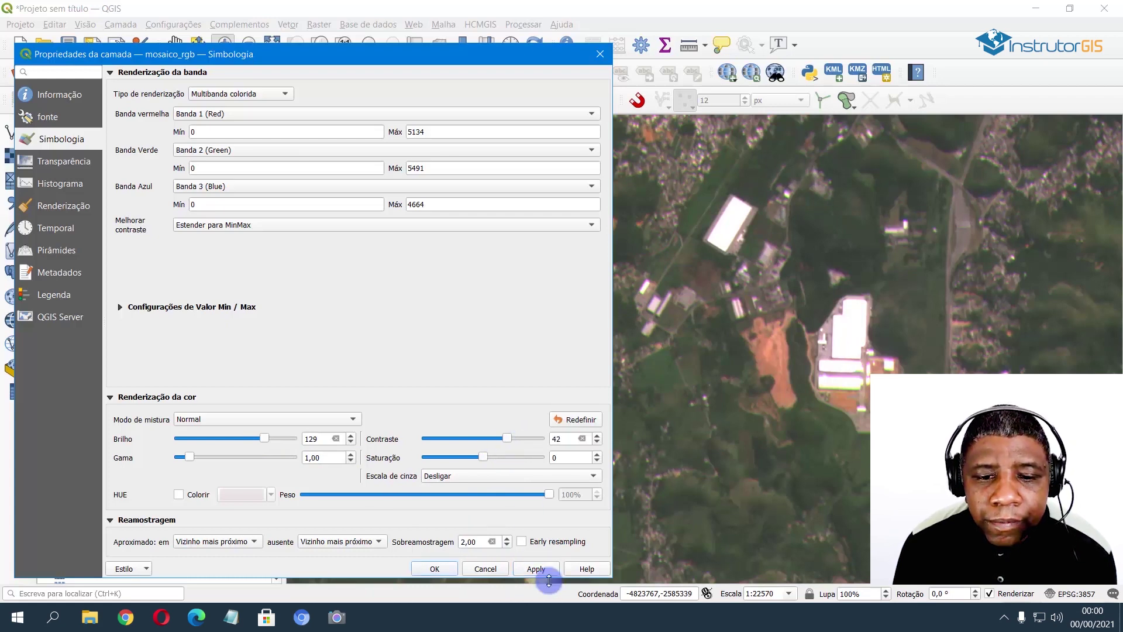
{"action": "left_click", "coordinate": [539, 570]}
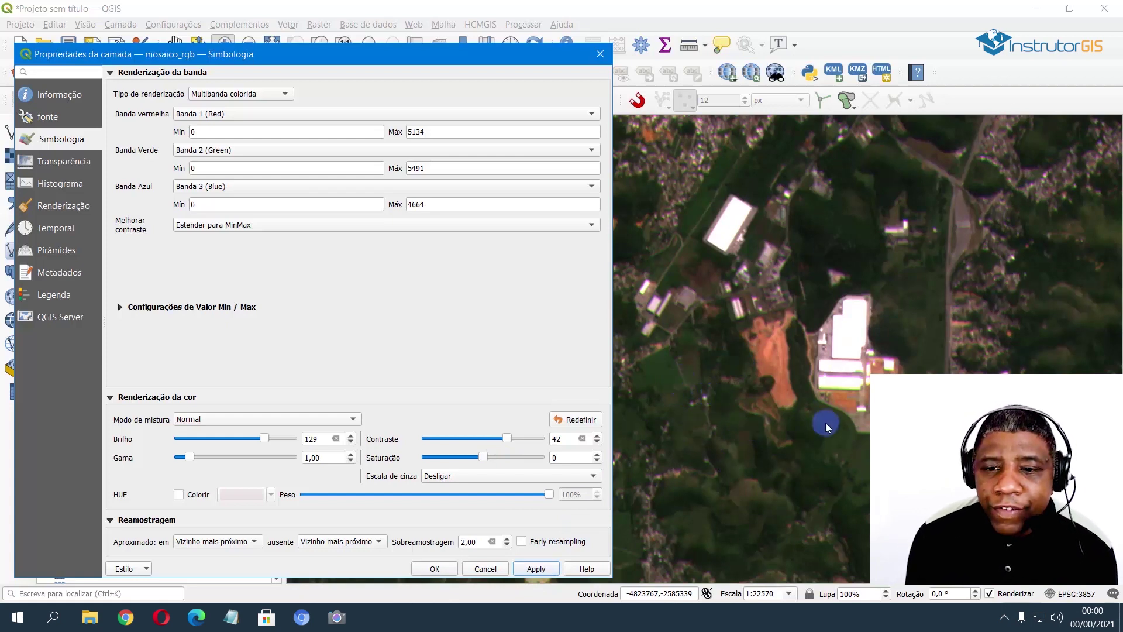
{"action": "left_click", "coordinate": [434, 569]}
- Examine the brightened mosaico_rgb image across the urban, industrial and forested areas at a scale of 1:45140
{"action": "scroll", "coordinate": [450, 222], "scroll_direction": "down", "scroll_amount": 1}
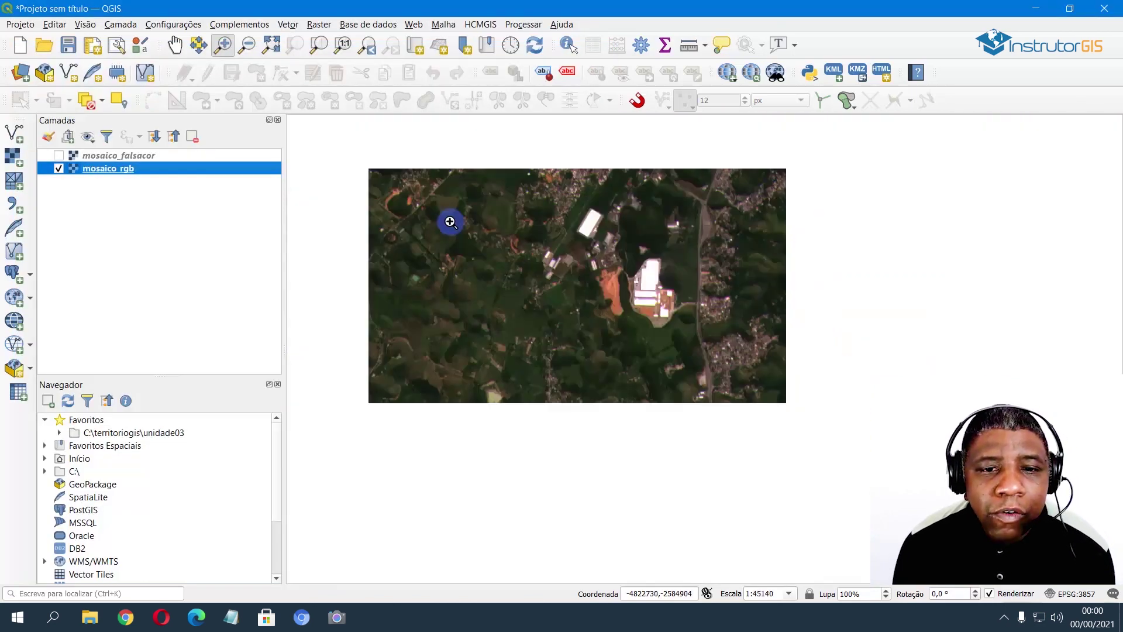
{"action": "left_click_drag", "start_coordinate": [560, 249], "coordinate": [601, 420]}
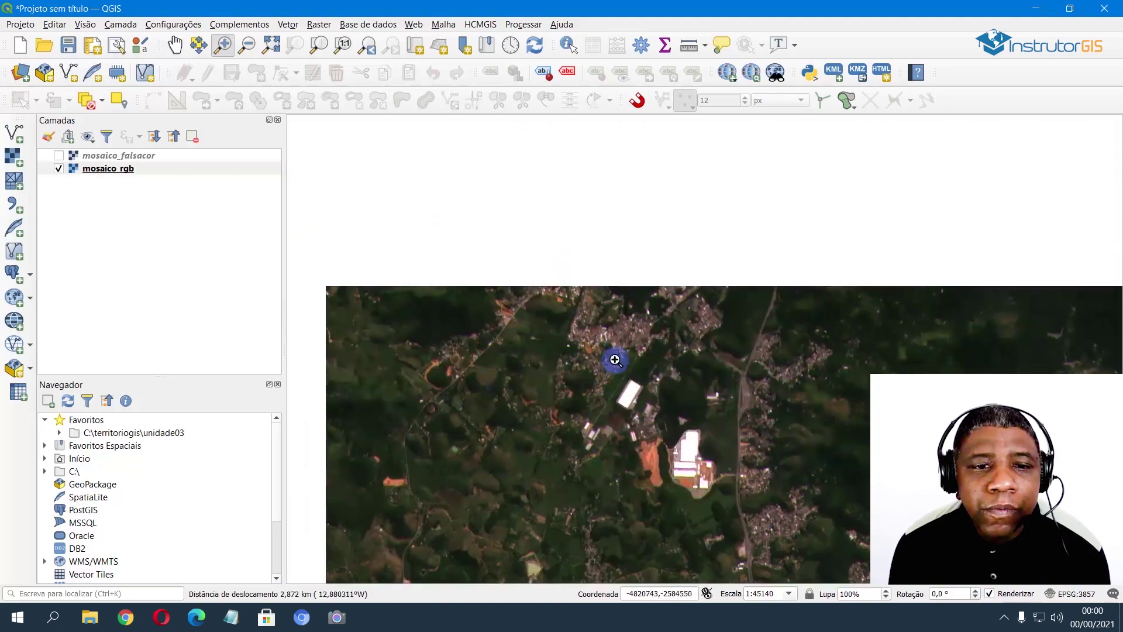
{"action": "left_click_drag", "start_coordinate": [616, 360], "coordinate": [767, 318]}
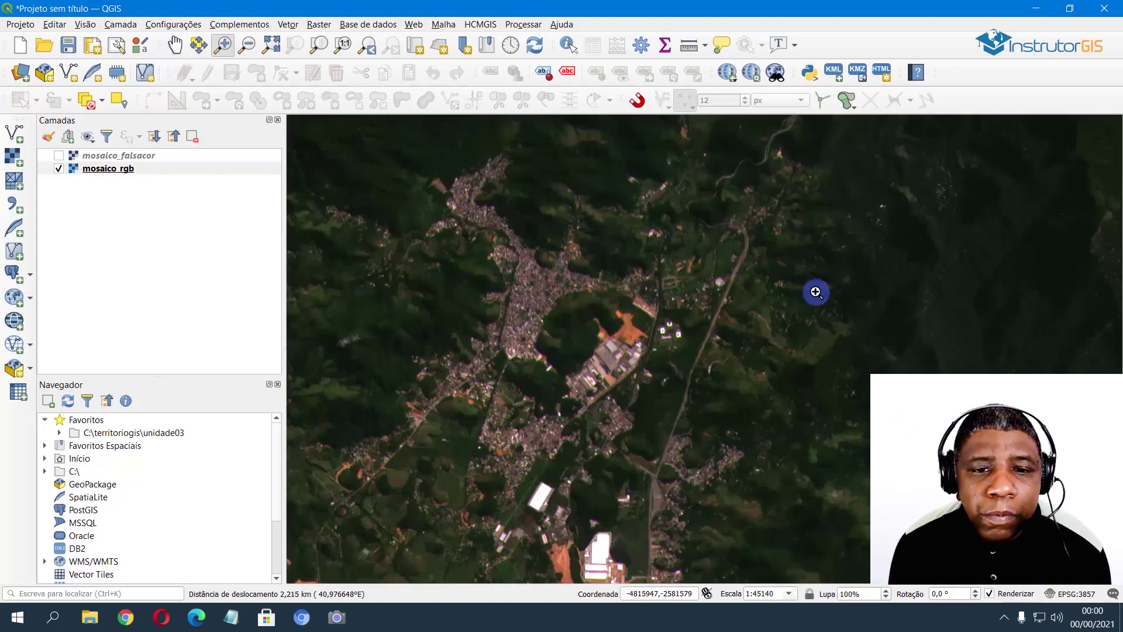
{"action": "left_click_drag", "start_coordinate": [816, 292], "coordinate": [645, 292]}
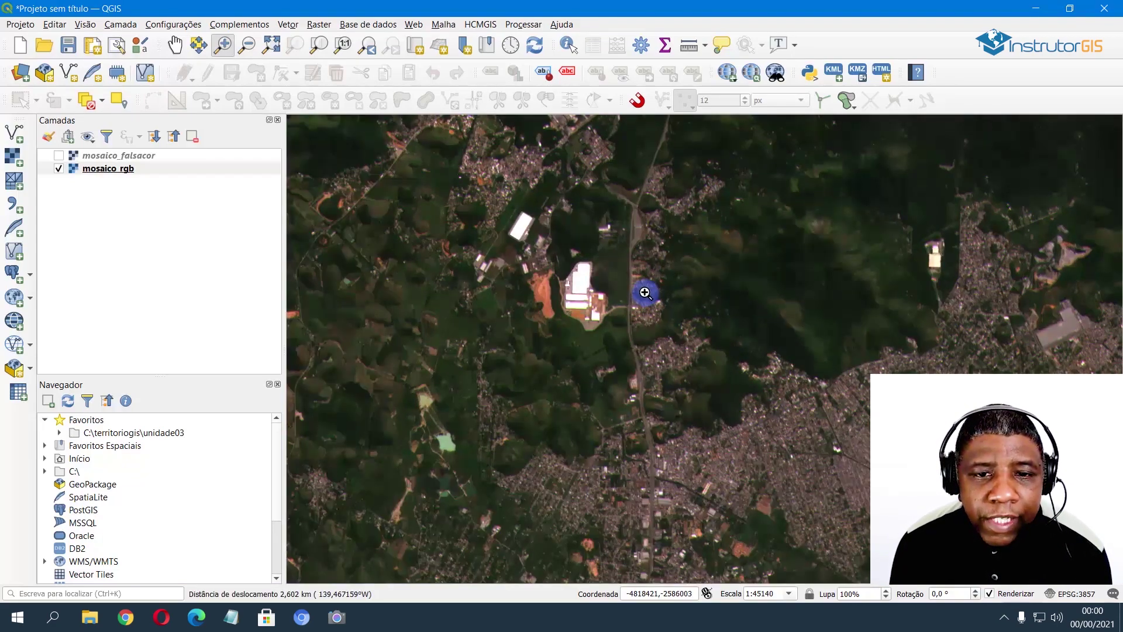
{"action": "left_click_drag", "start_coordinate": [392, 300], "coordinate": [647, 251]}
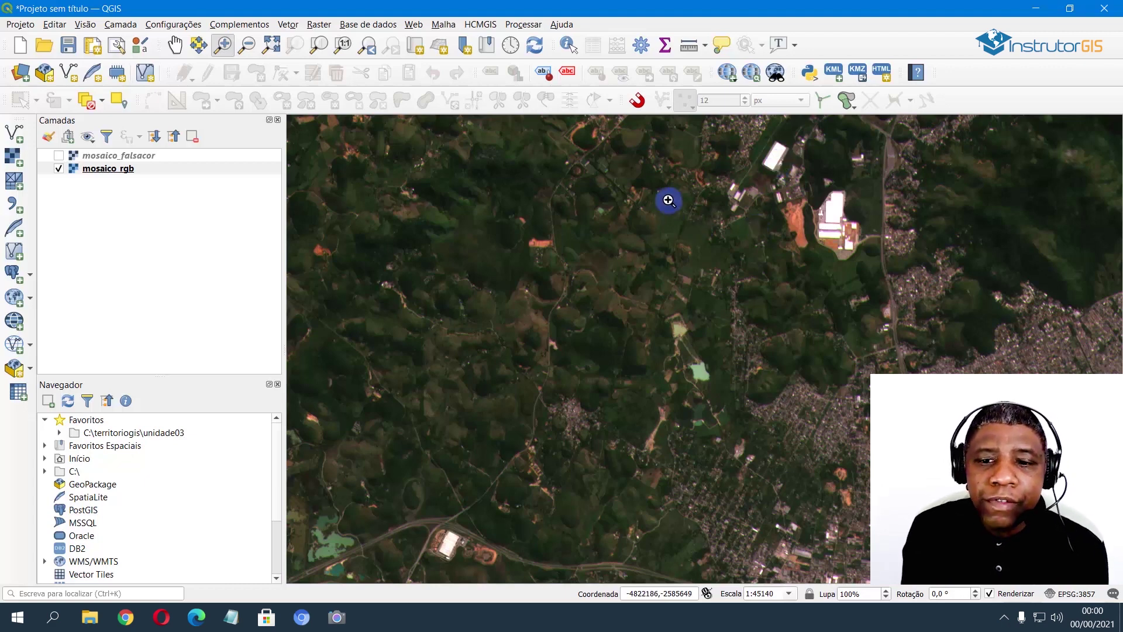
{"action": "left_click_drag", "start_coordinate": [695, 243], "coordinate": [704, 444]}
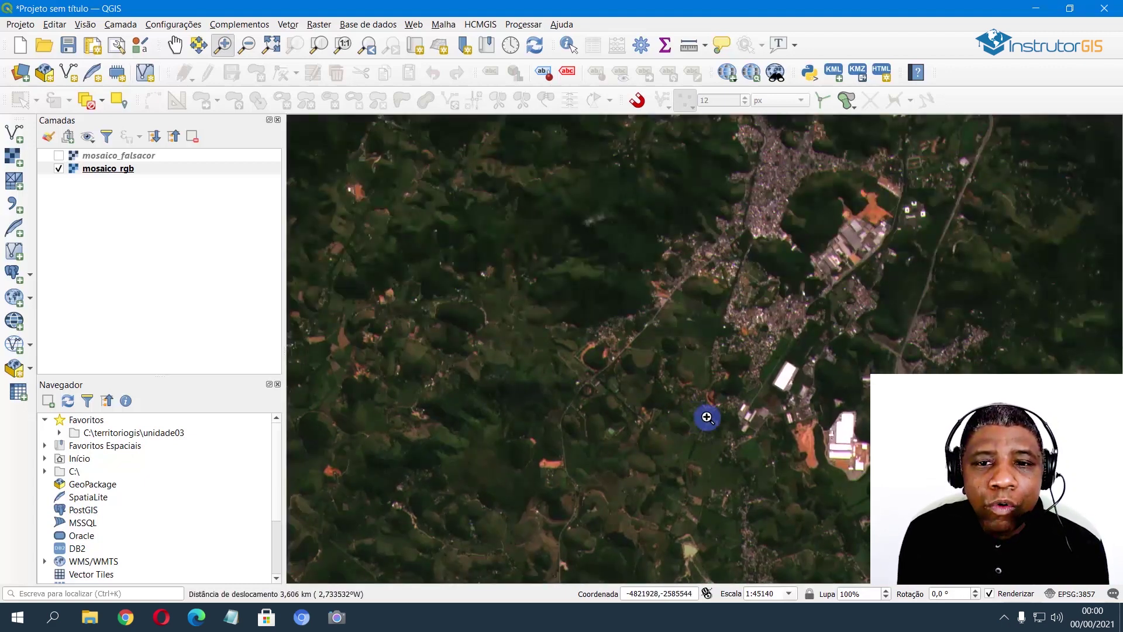
{"action": "left_click_drag", "start_coordinate": [785, 371], "coordinate": [551, 301]}
{"action": "left_click_drag", "start_coordinate": [647, 370], "coordinate": [556, 202]}
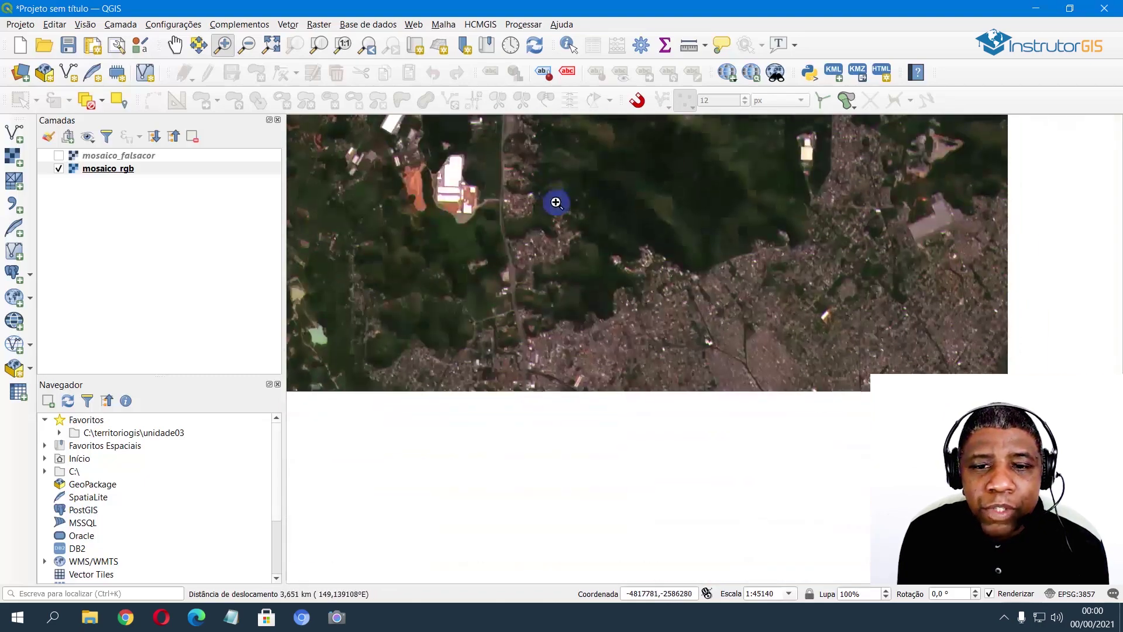
{"action": "left_click_drag", "start_coordinate": [681, 282], "coordinate": [960, 179]}
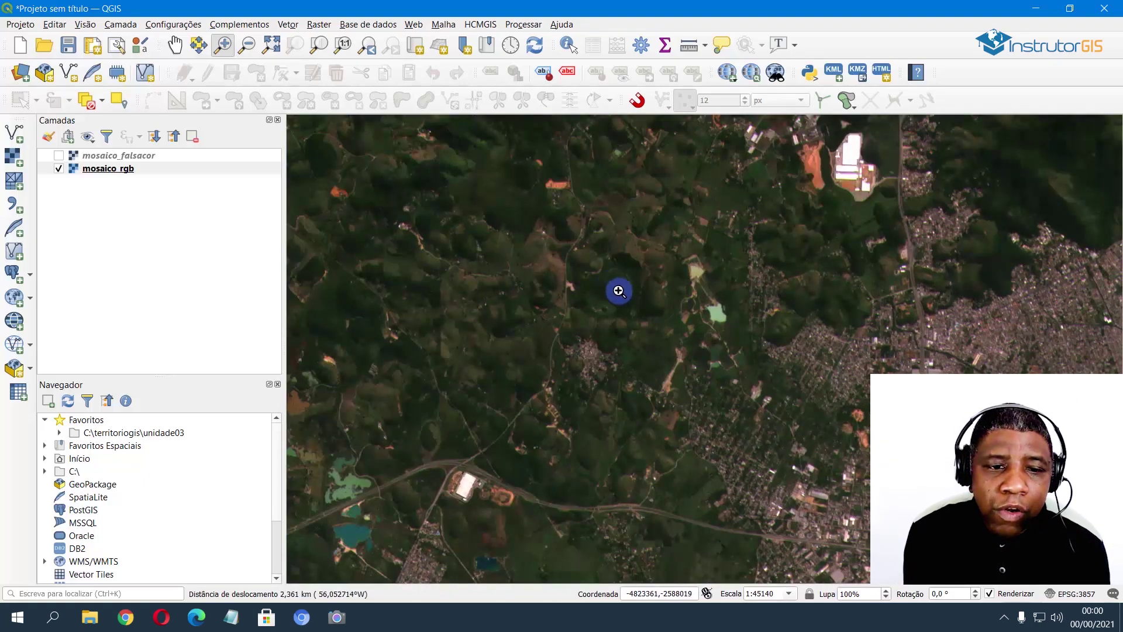
- Examine the brightened mosaico_rgb image around the ponds, the highway, the white-roofed industrial complex and the northern settlements
{"action": "left_click_drag", "start_coordinate": [619, 291], "coordinate": [722, 363]}
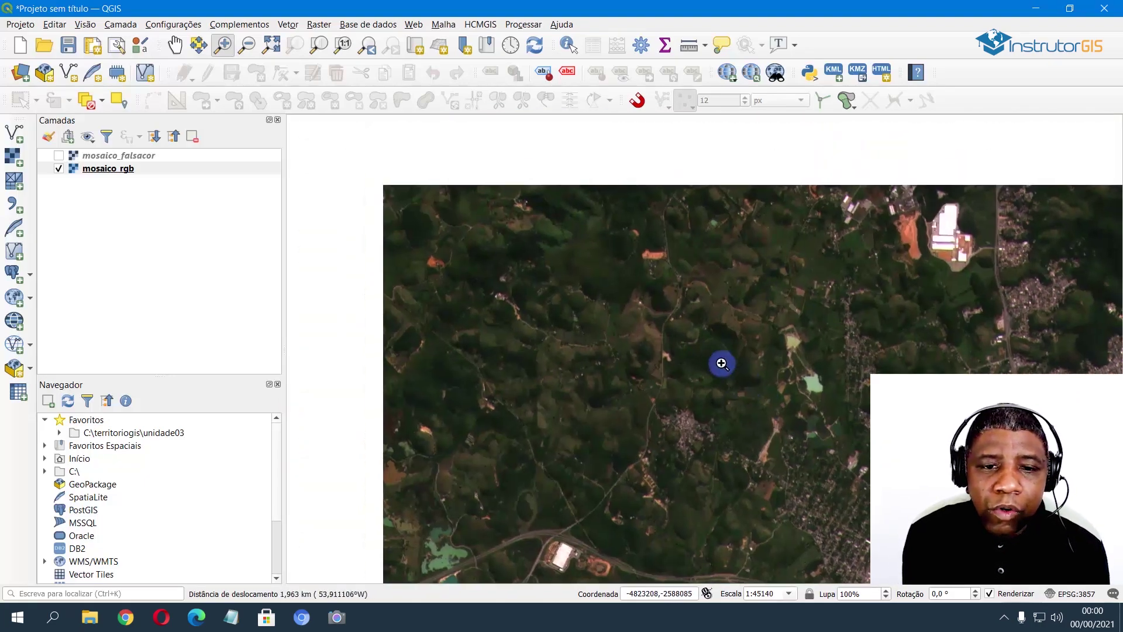
{"action": "left_click_drag", "start_coordinate": [599, 381], "coordinate": [647, 221]}
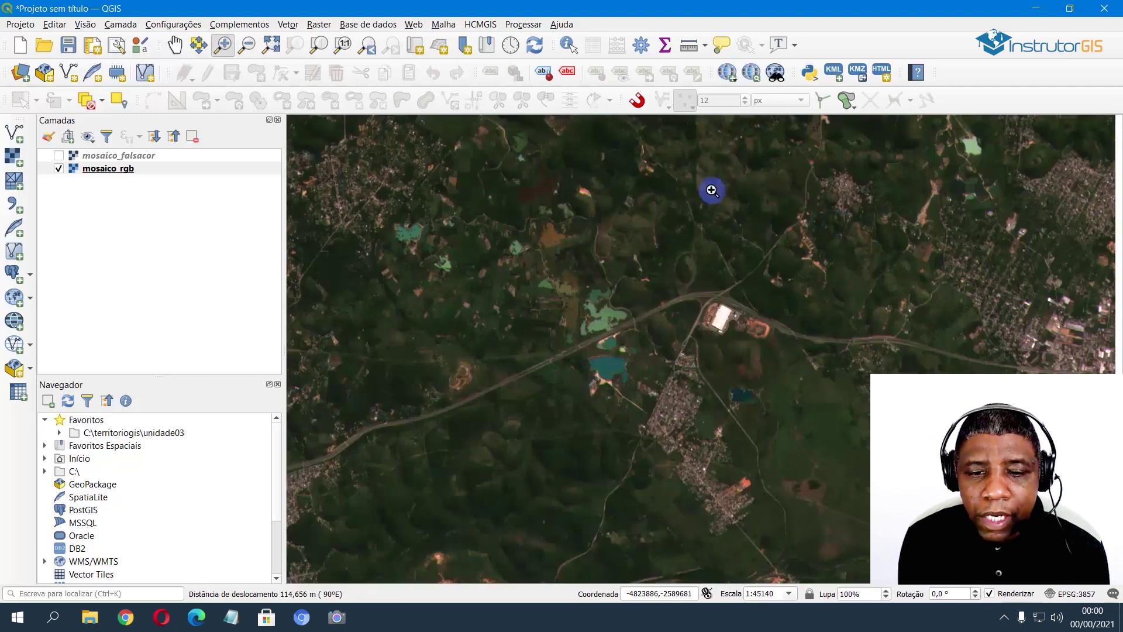
{"action": "left_click_drag", "start_coordinate": [711, 190], "coordinate": [652, 178]}
{"action": "left_click_drag", "start_coordinate": [757, 243], "coordinate": [722, 491]}
{"action": "left_click_drag", "start_coordinate": [722, 278], "coordinate": [669, 451]}
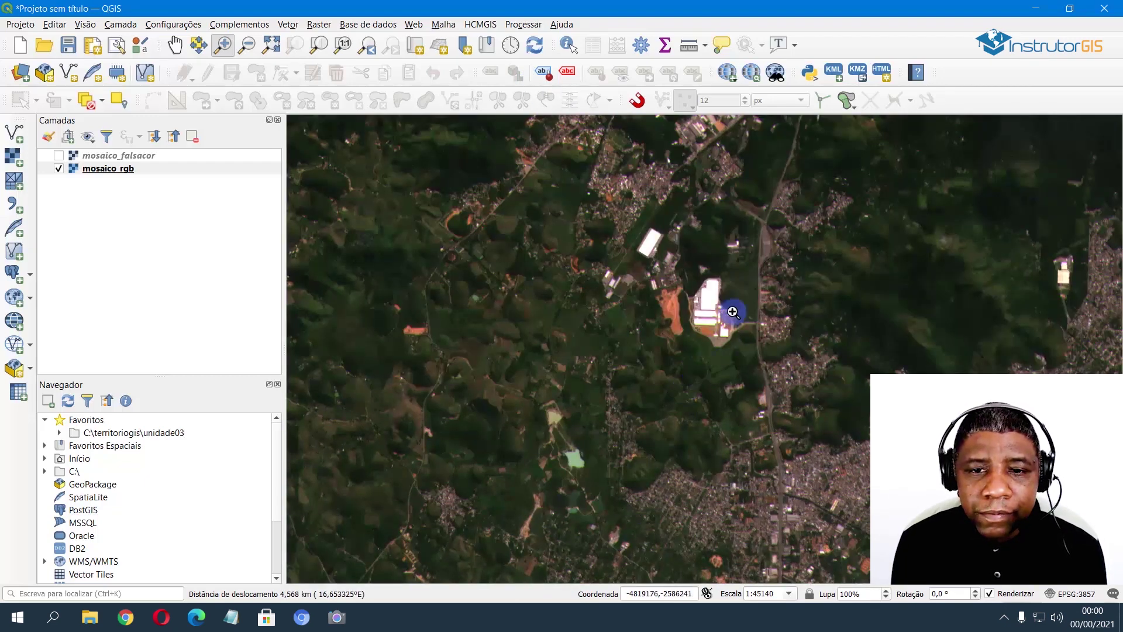
{"action": "left_click_drag", "start_coordinate": [729, 311], "coordinate": [673, 426]}
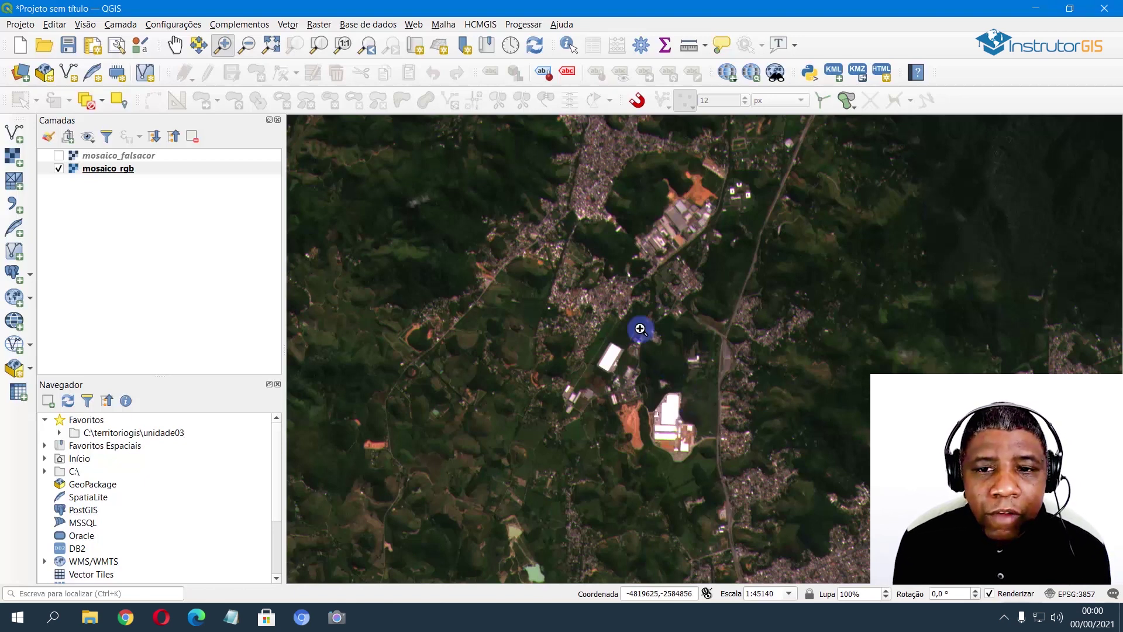
{"action": "left_click_drag", "start_coordinate": [656, 339], "coordinate": [614, 488]}
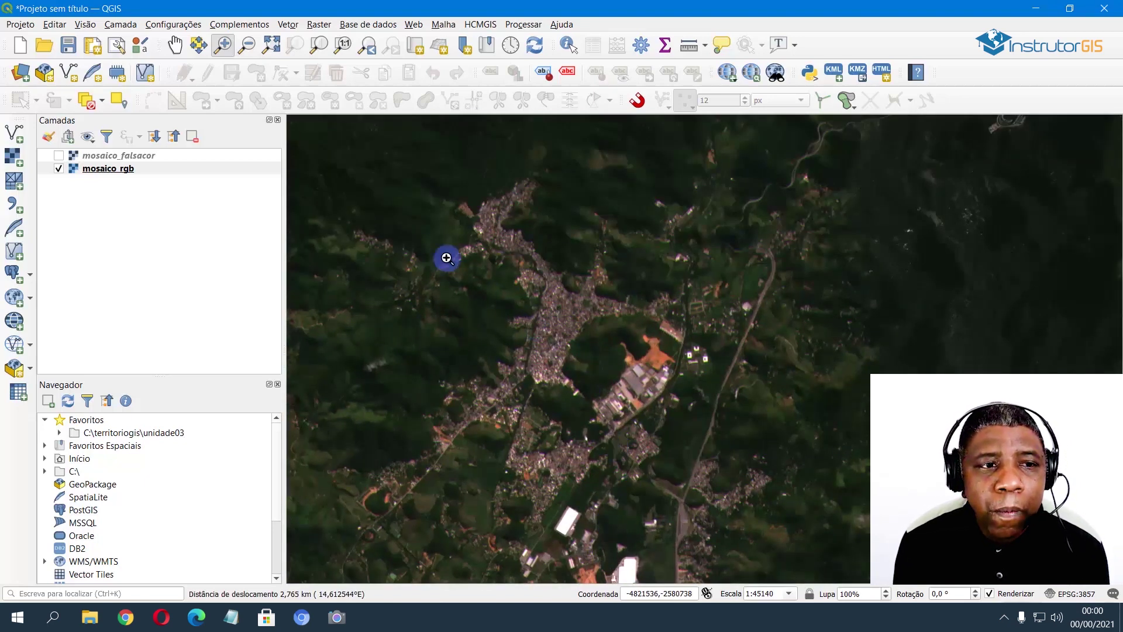
{"action": "left_click_drag", "start_coordinate": [532, 405], "coordinate": [629, 215]}
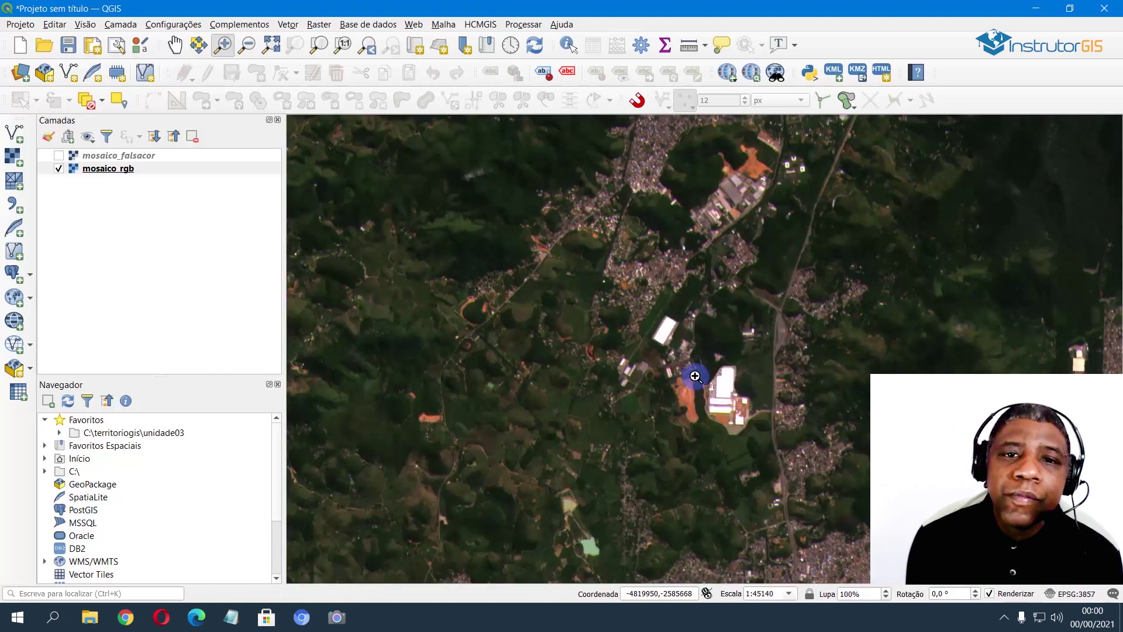
{"action": "left_click_drag", "start_coordinate": [712, 419], "coordinate": [684, 356]}
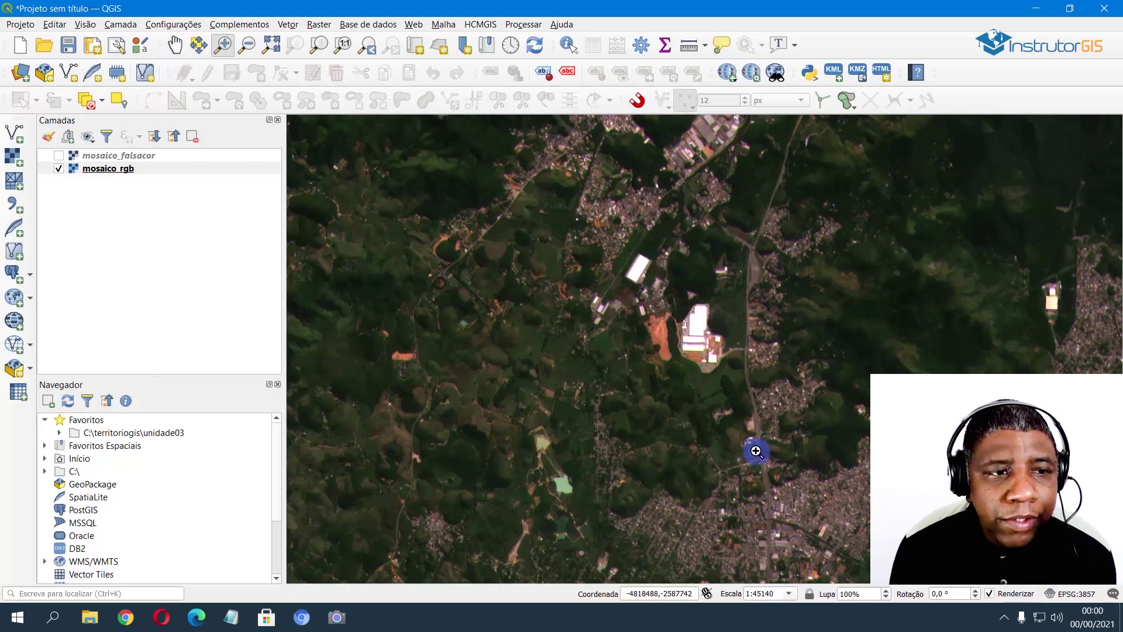
{"action": "left_click_drag", "start_coordinate": [738, 504], "coordinate": [633, 416]}
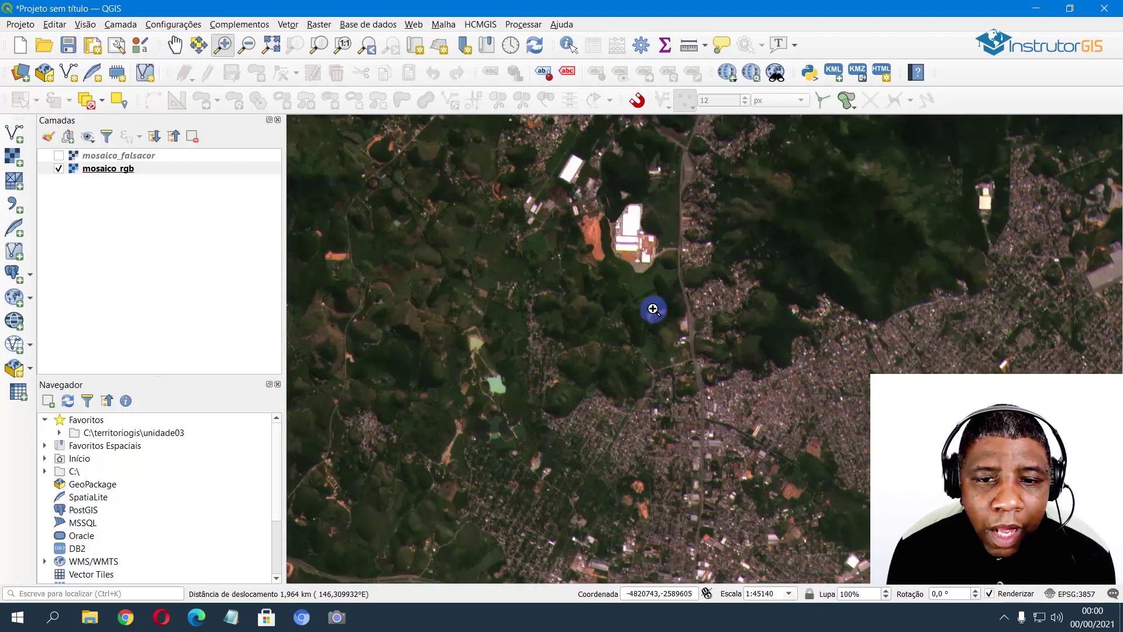
- Examine the mosaic as a whole at 1:361120 and the elongated valley town in its northwest at 1:45140
{"action": "scroll", "coordinate": [650, 307], "scroll_direction": "down", "scroll_amount": 1}
{"action": "scroll", "coordinate": [497, 275], "scroll_direction": "down", "scroll_amount": 1}
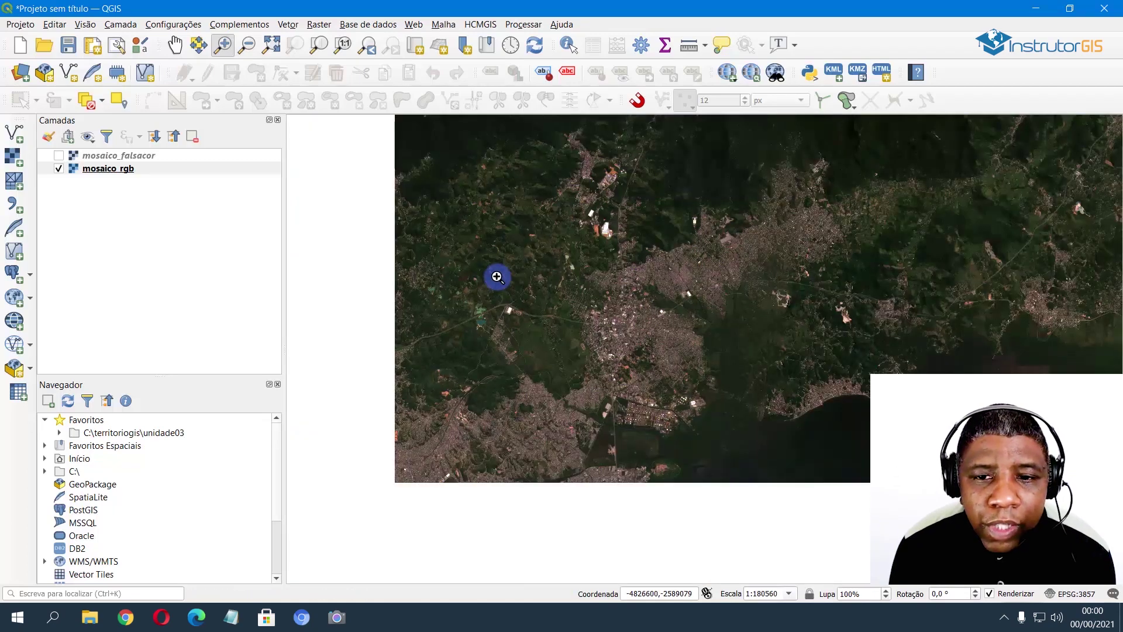
{"action": "scroll", "coordinate": [567, 278], "scroll_direction": "down", "scroll_amount": 1}
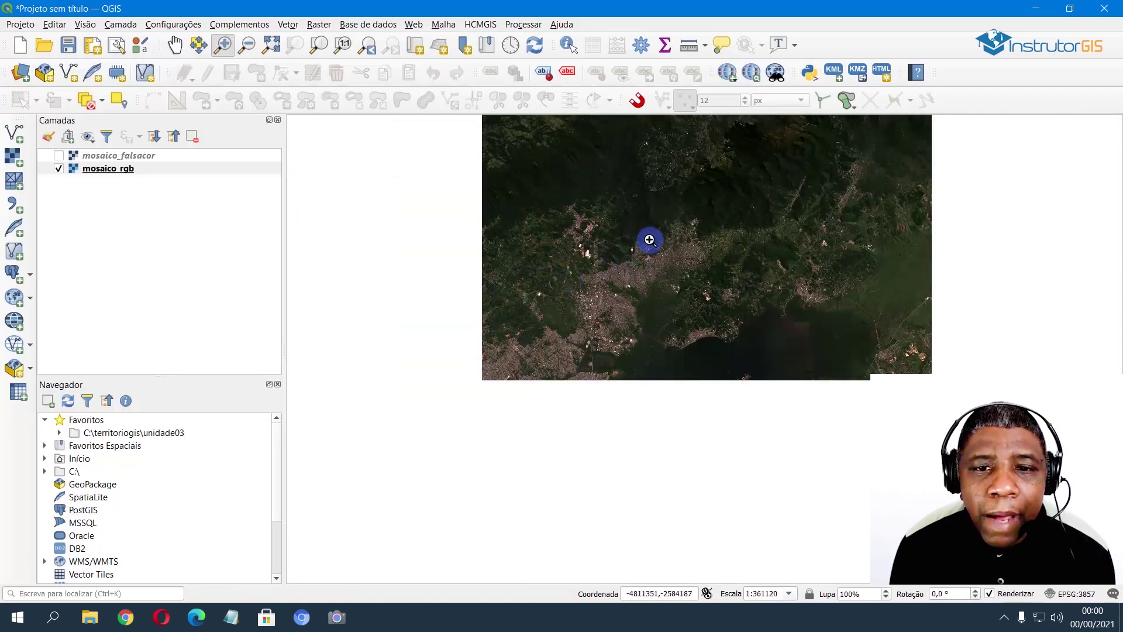
{"action": "left_click_drag", "start_coordinate": [649, 239], "coordinate": [595, 363]}
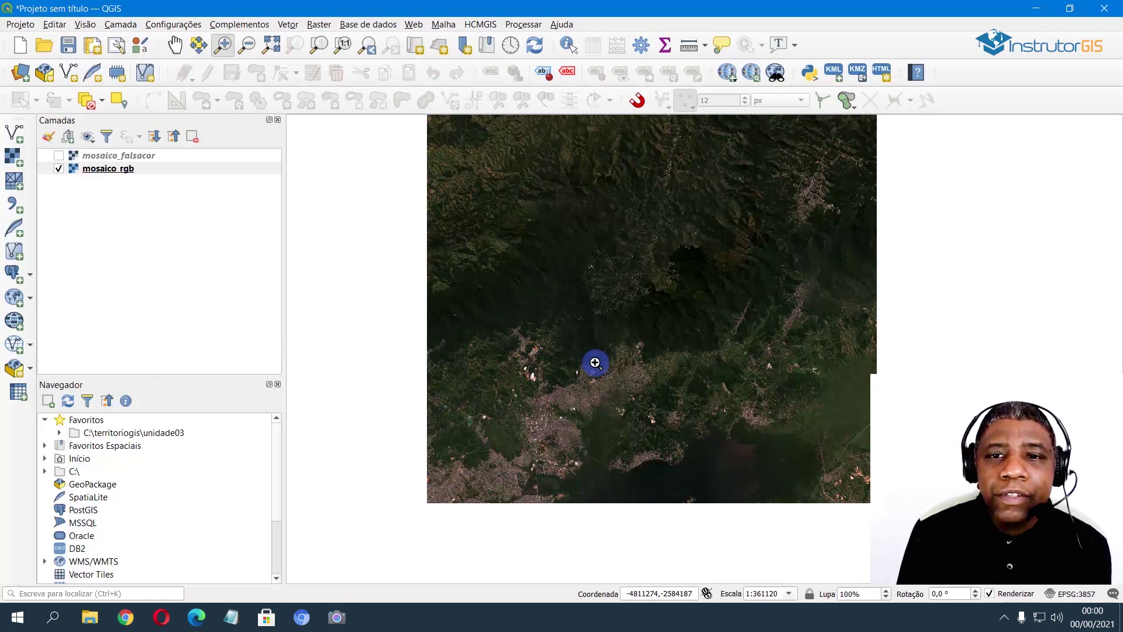
{"action": "left_click_drag", "start_coordinate": [632, 230], "coordinate": [594, 399]}
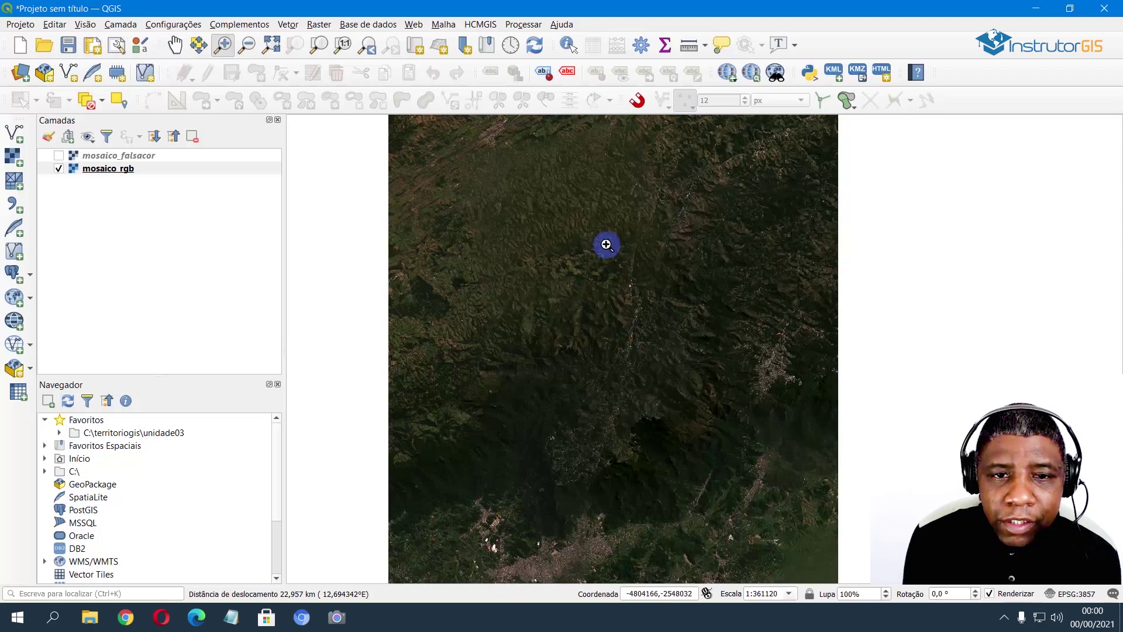
{"action": "left_click_drag", "start_coordinate": [605, 244], "coordinate": [584, 306]}
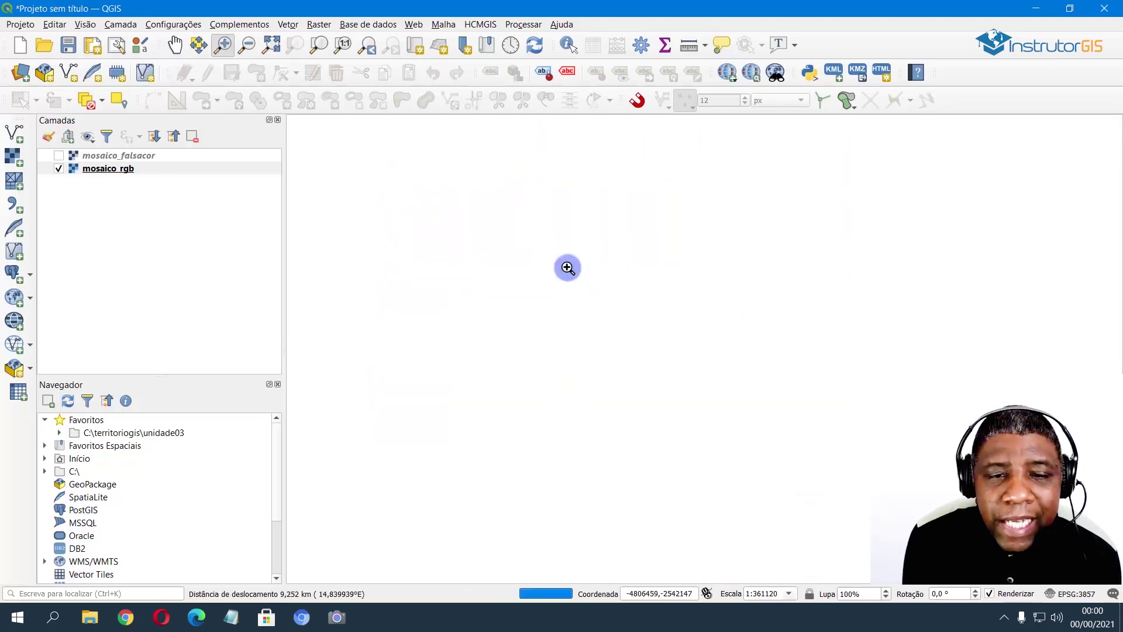
{"action": "scroll", "coordinate": [471, 185], "scroll_direction": "up", "scroll_amount": 2}
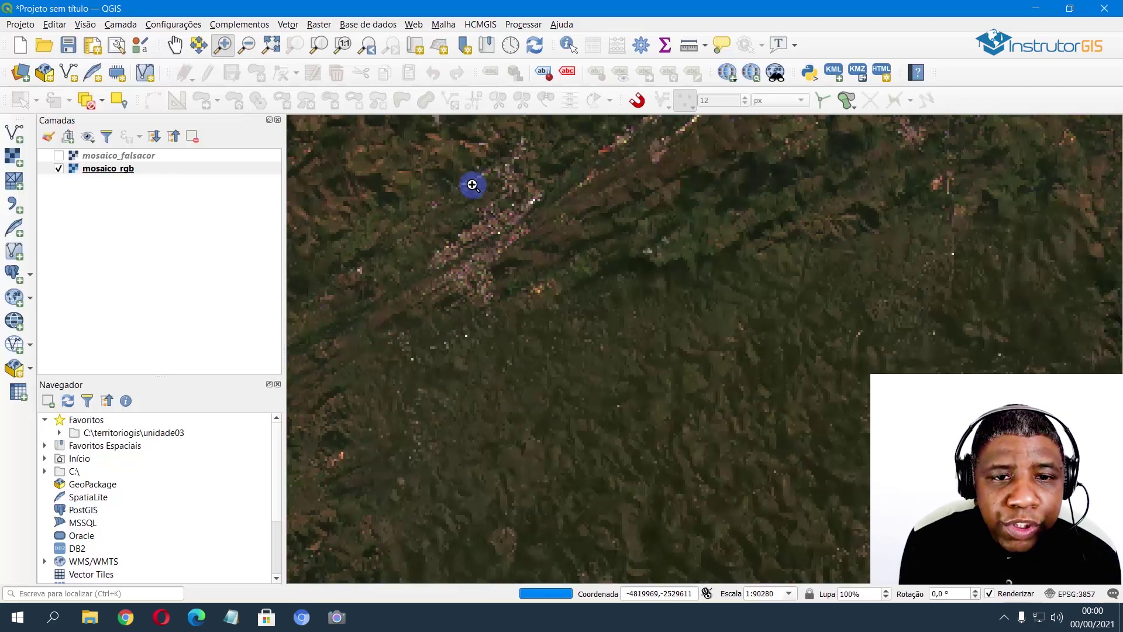
{"action": "scroll", "coordinate": [474, 184], "scroll_direction": "up", "scroll_amount": 1}
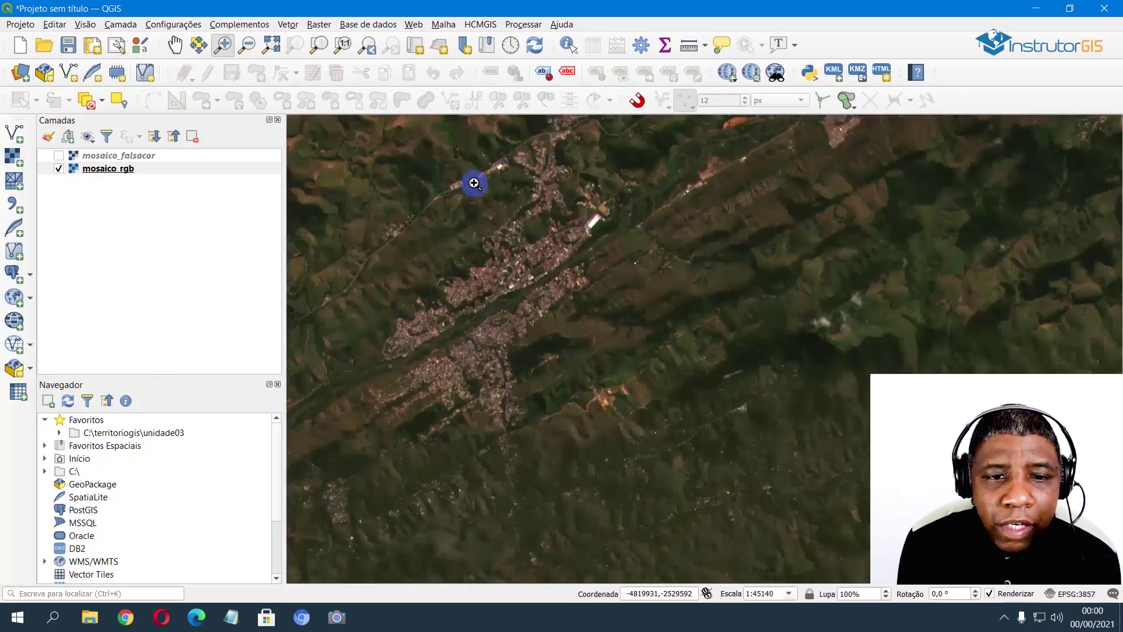
- View the mosaico_rgb layer at 100% zoom and inspect the northwestern valley town
{"action": "right_click", "coordinate": [112, 168]}
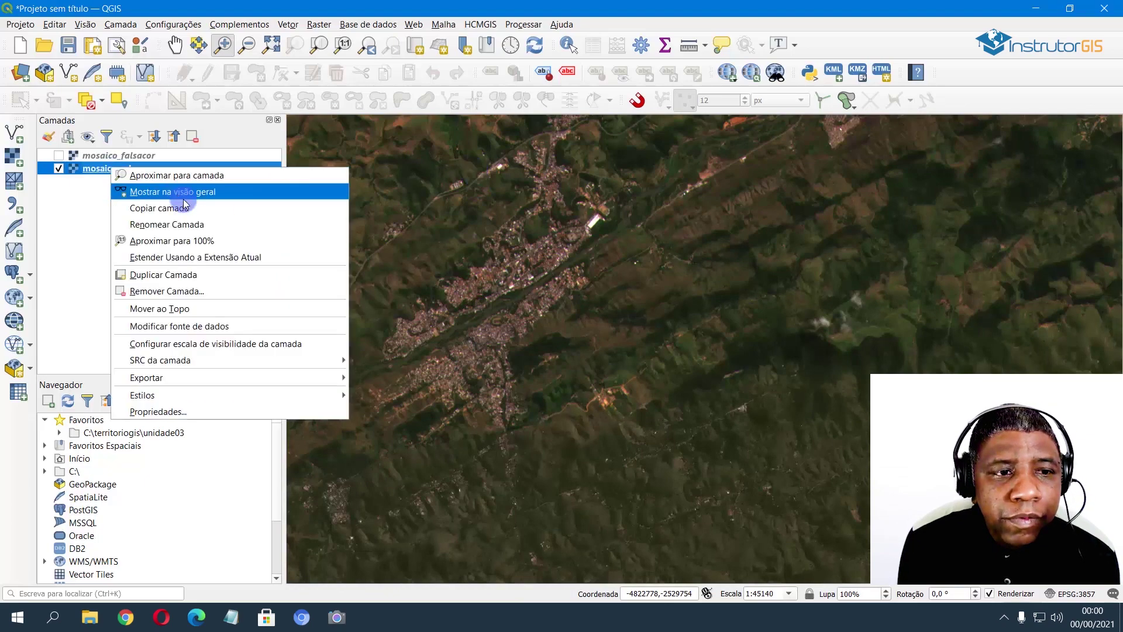
{"action": "left_click", "coordinate": [230, 242]}
{"action": "left_click_drag", "start_coordinate": [457, 250], "coordinate": [836, 338]}
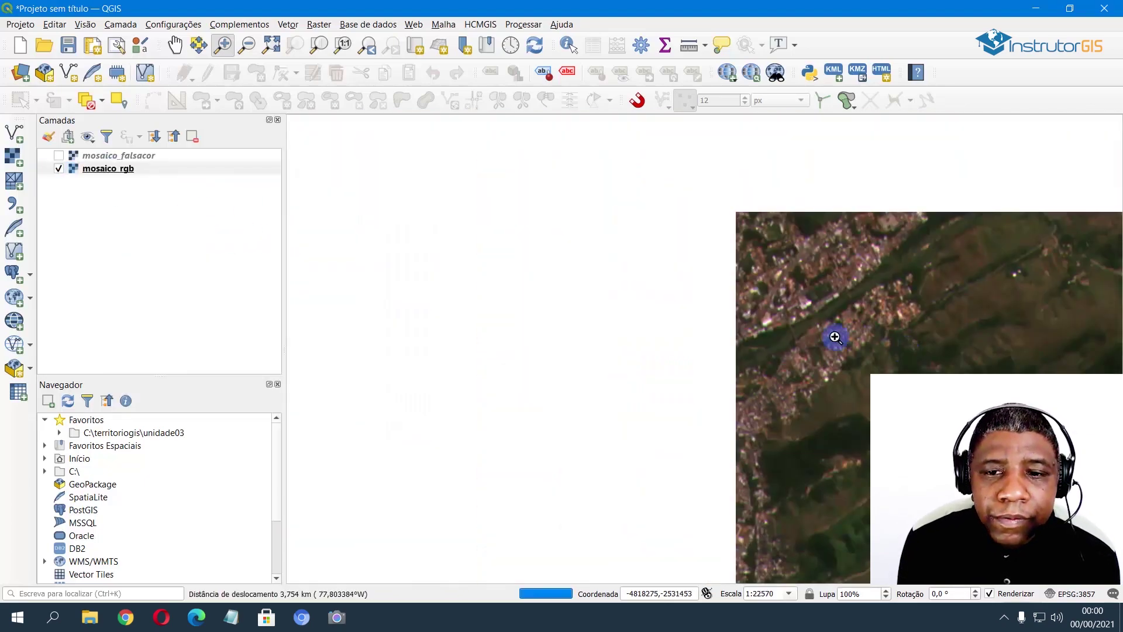
{"action": "left_click_drag", "start_coordinate": [644, 369], "coordinate": [596, 231]}
- Survey the mosaic southward from the valley town and return to the white-roofed industrial complex
{"action": "scroll", "coordinate": [595, 233], "scroll_direction": "down", "scroll_amount": 2}
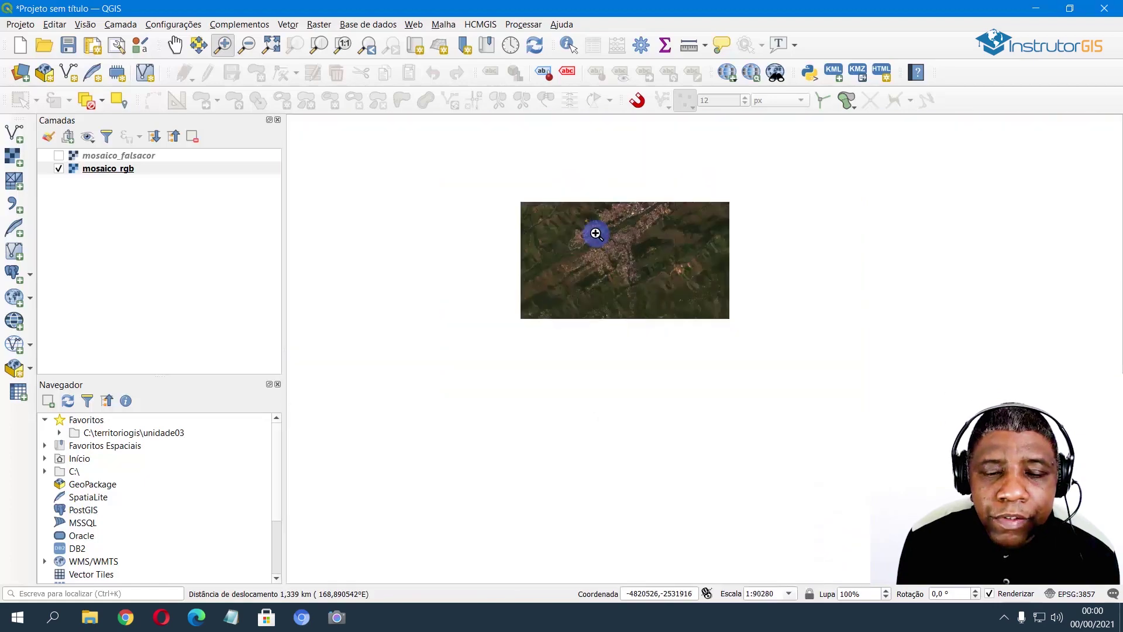
{"action": "scroll", "coordinate": [632, 351], "scroll_direction": "down", "scroll_amount": 1}
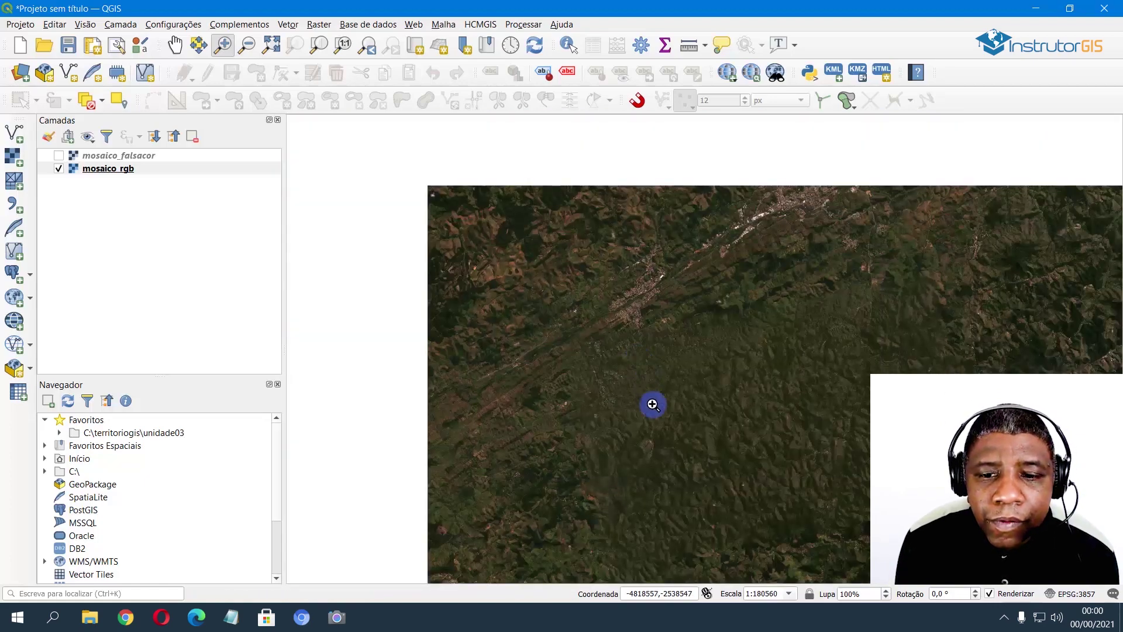
{"action": "left_click_drag", "start_coordinate": [653, 404], "coordinate": [534, 193]}
{"action": "scroll", "coordinate": [579, 394], "scroll_direction": "down", "scroll_amount": 1}
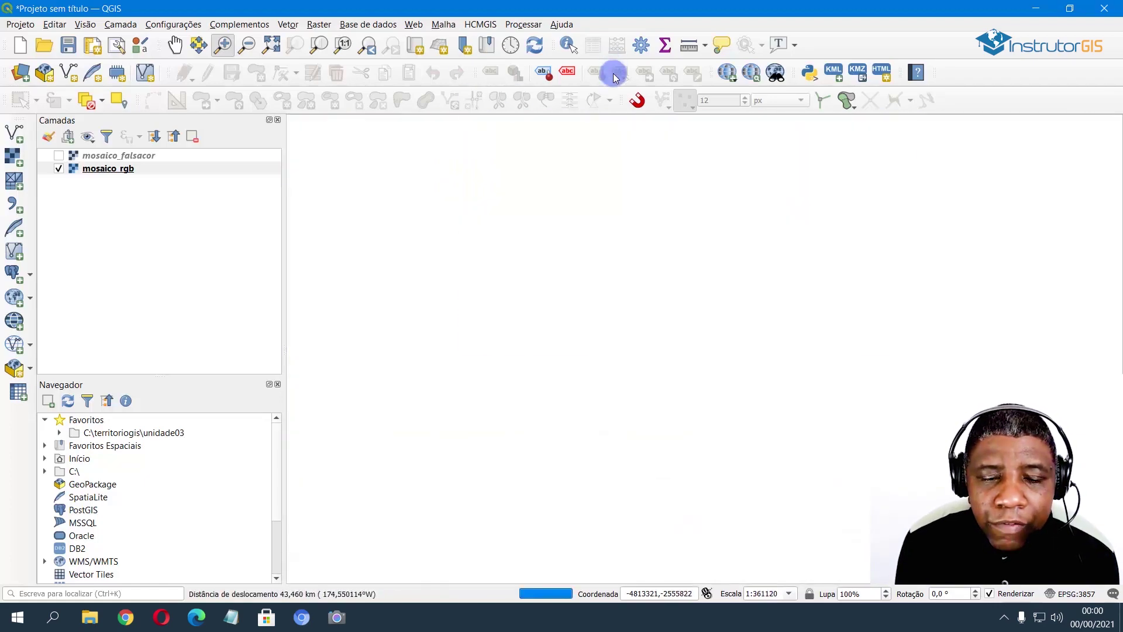
{"action": "left_click_drag", "start_coordinate": [547, 204], "coordinate": [616, 264]}
{"action": "left_click_drag", "start_coordinate": [497, 293], "coordinate": [553, 297]}
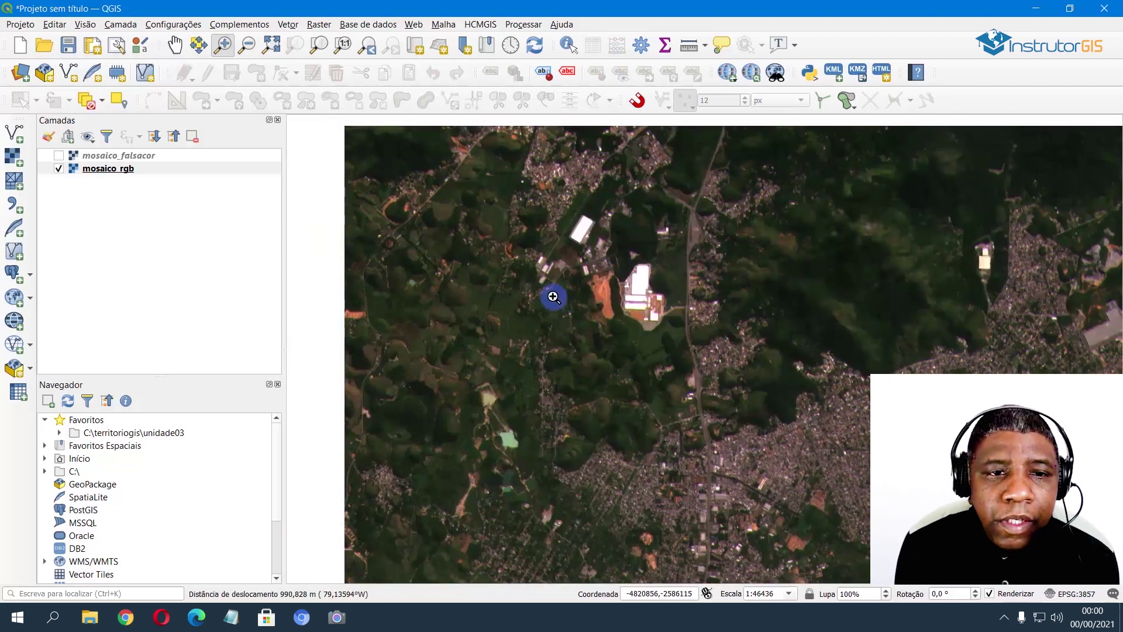
- View mosaico_rgb at 100% zoom and inspect the surroundings of the industrial complex
{"action": "right_click", "coordinate": [131, 170]}
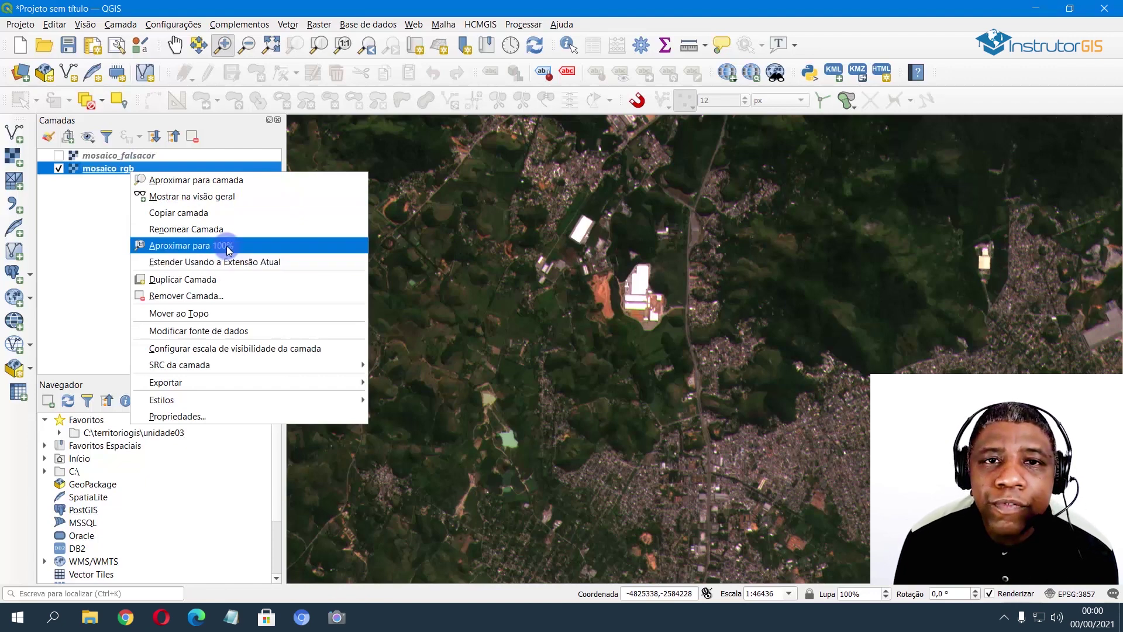
{"action": "left_click", "coordinate": [228, 246]}
{"action": "left_click_drag", "start_coordinate": [438, 269], "coordinate": [644, 321]}
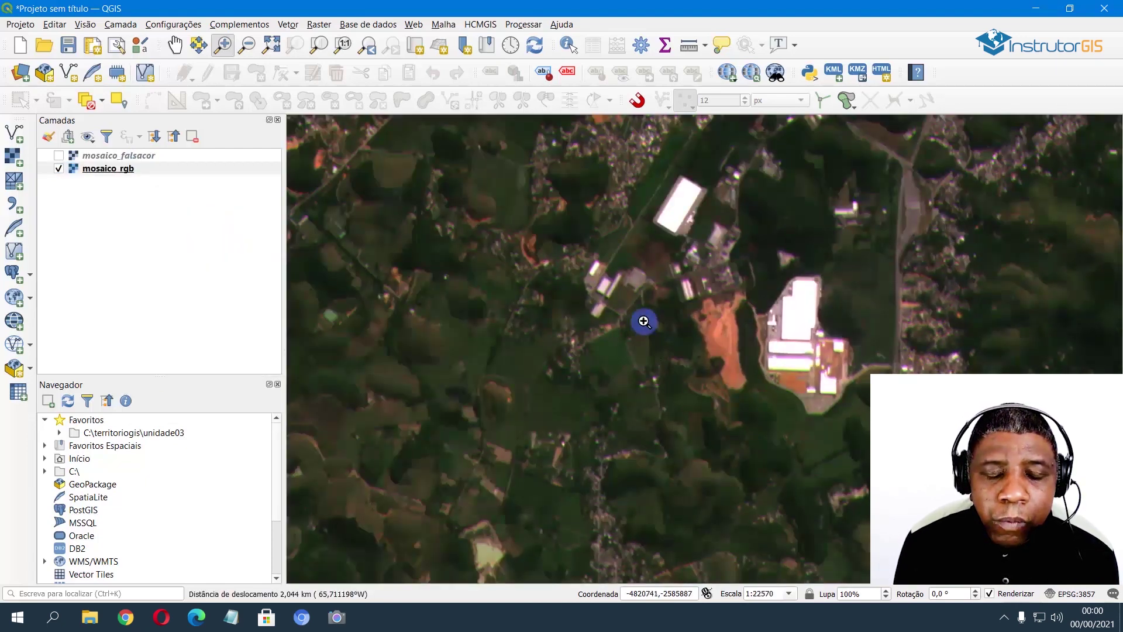
{"action": "left_click_drag", "start_coordinate": [564, 296], "coordinate": [868, 296]}
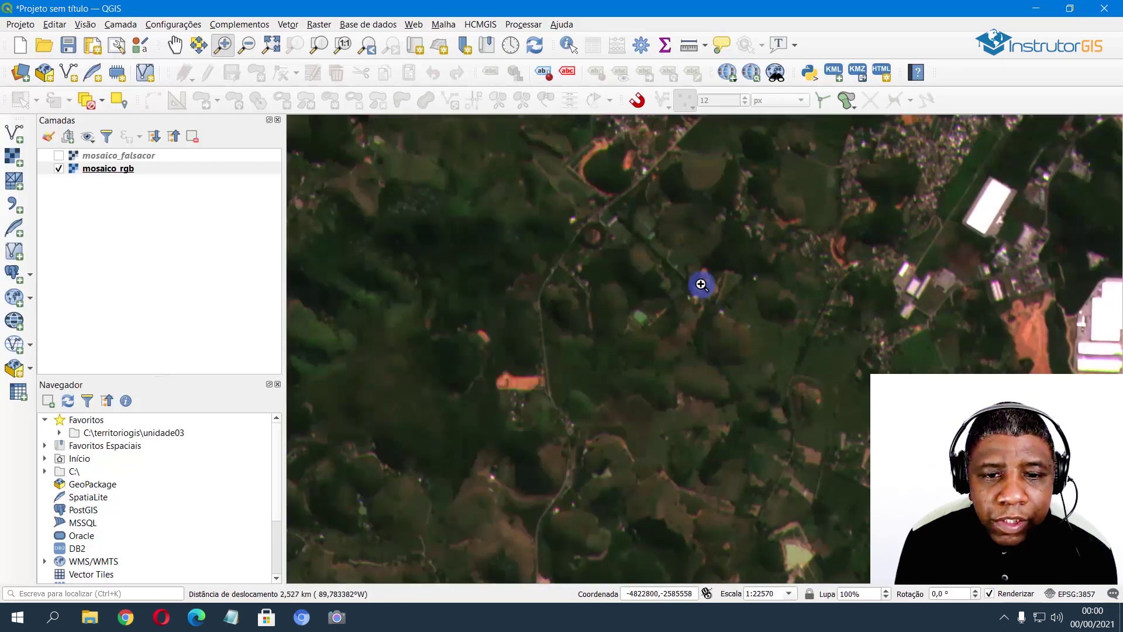
{"action": "left_click_drag", "start_coordinate": [671, 246], "coordinate": [489, 379]}
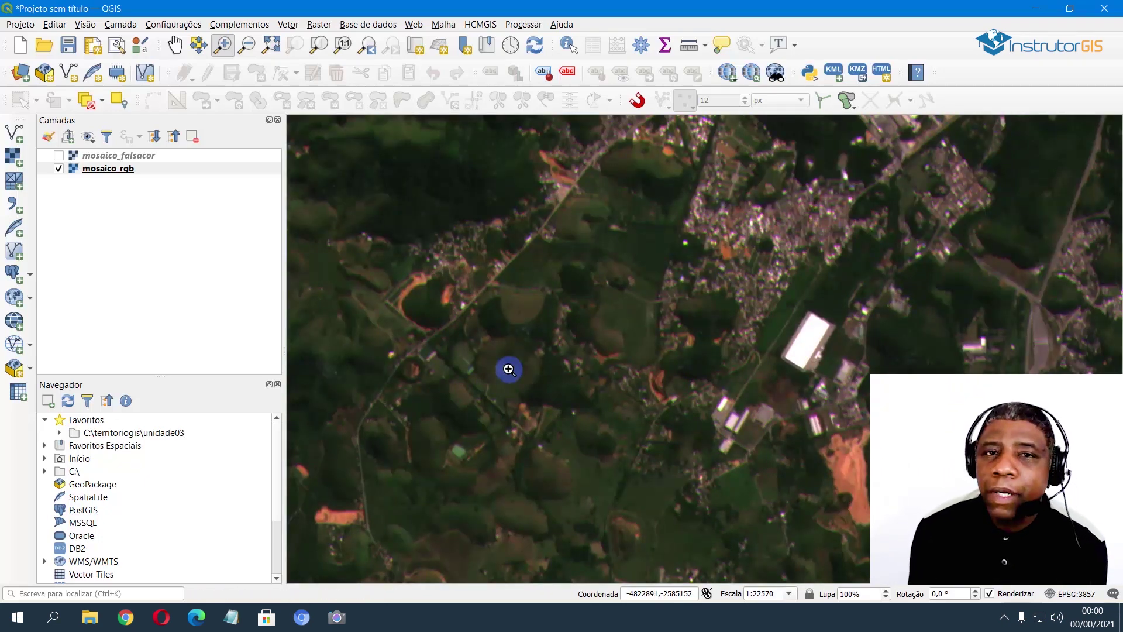
{"action": "left_click_drag", "start_coordinate": [722, 366], "coordinate": [562, 296]}
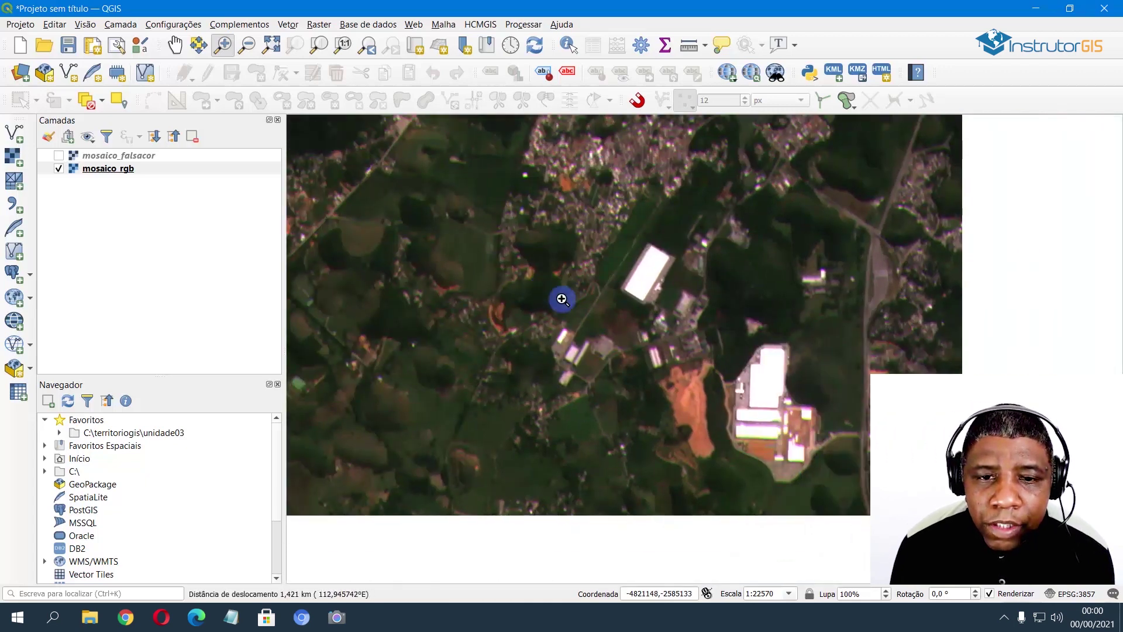
- Compare the false-color and RGB mosaics over the industrial complex by toggling mosaico_falsacor's visibility, leaving it hidden
{"action": "left_click", "coordinate": [129, 156]}
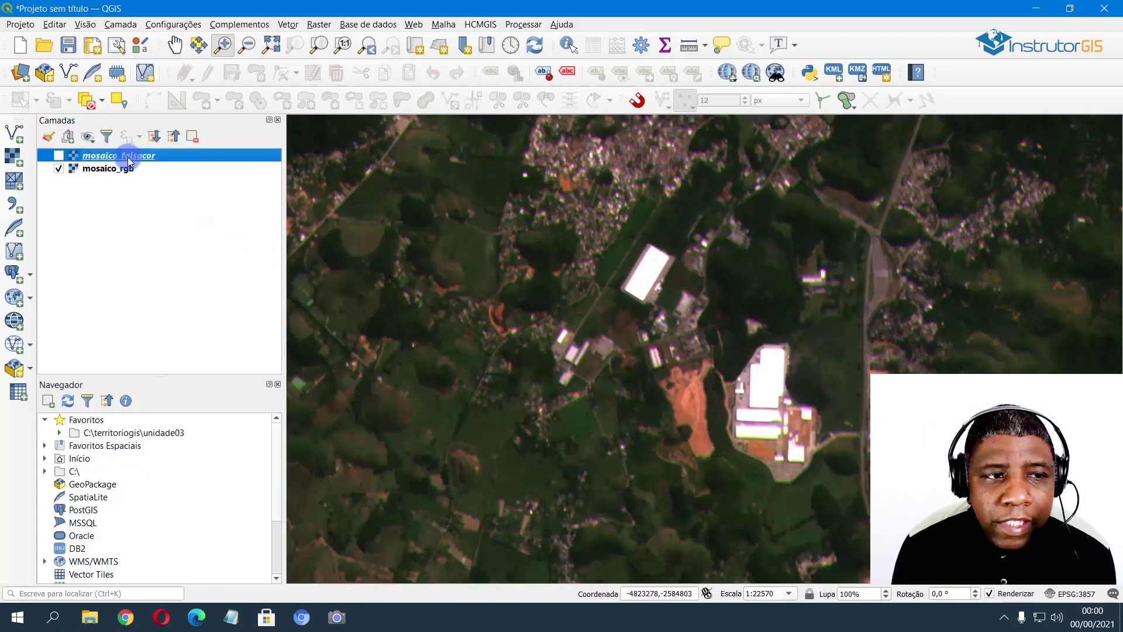
{"action": "key", "text": "space"}
{"action": "key", "text": "space"}
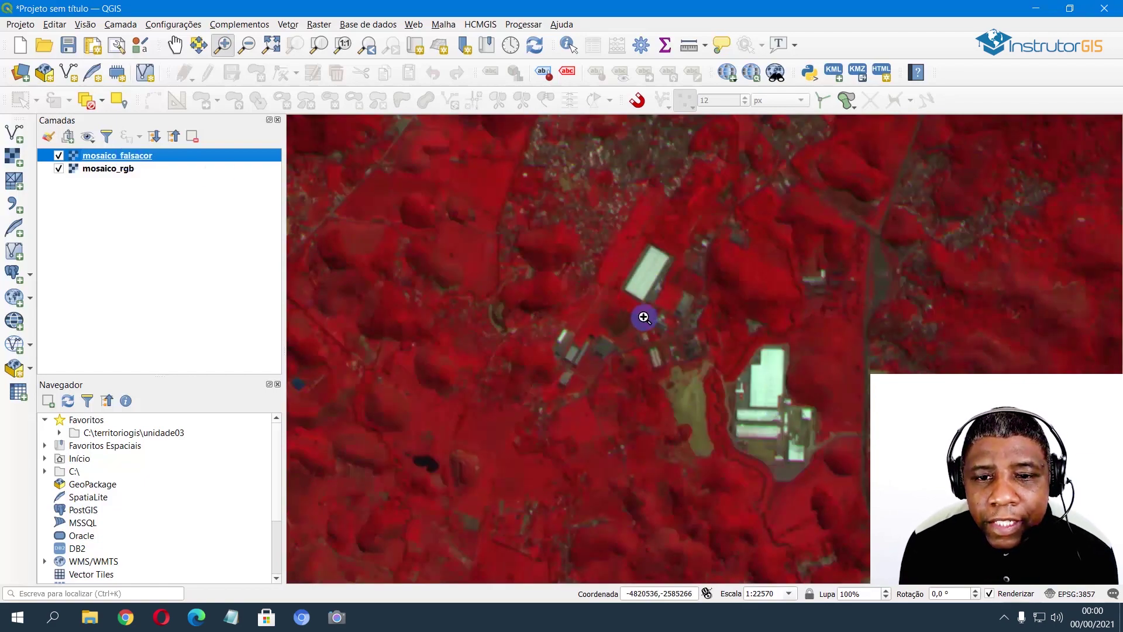
{"action": "key", "text": "space"}
{"action": "key", "text": "space"}
{"action": "key", "text": "space"}
{"action": "key", "text": "space"}
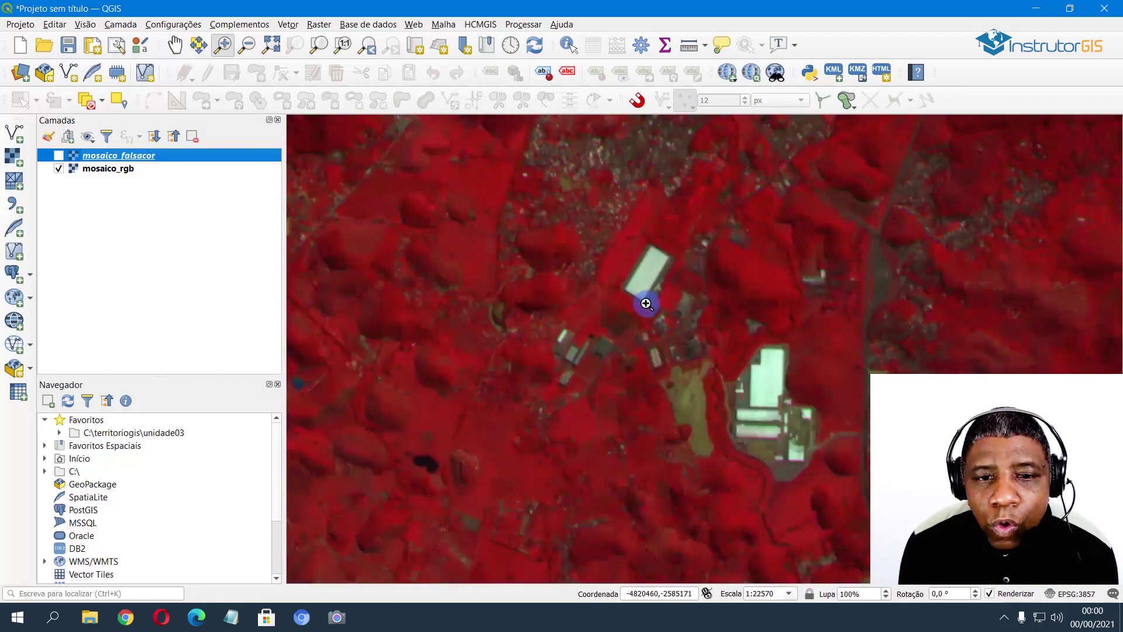
{"action": "key", "text": "space"}
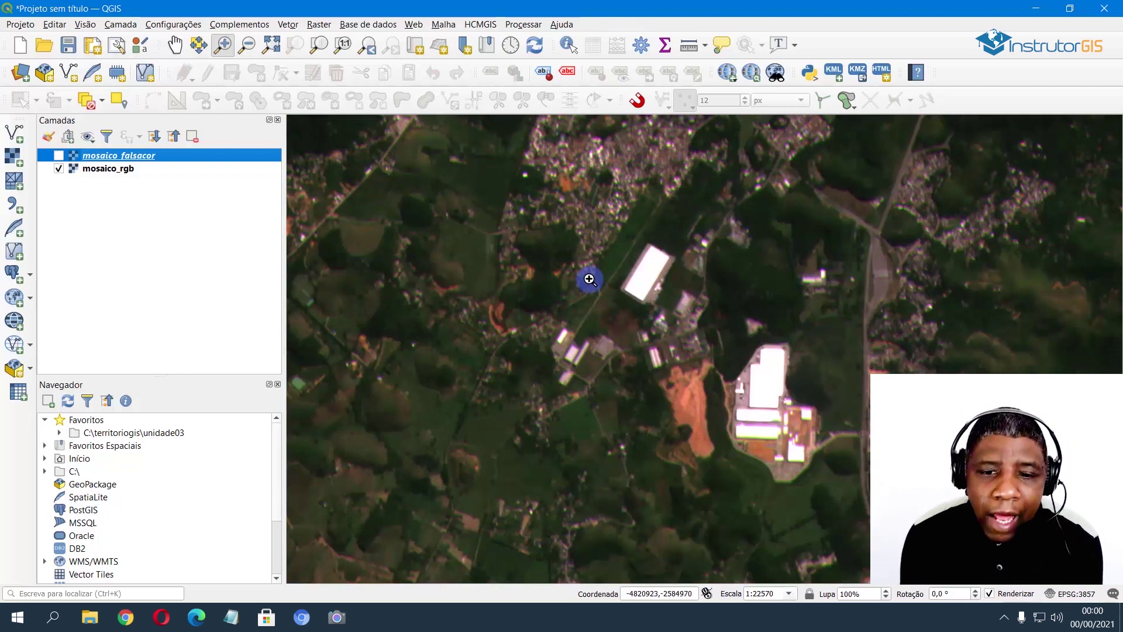
- Show the wider surroundings of the industrial complex and open mosaico_rgb's symbology properties, keeping the complex in view beside the dialog
{"action": "scroll", "coordinate": [620, 321], "scroll_direction": "down", "scroll_amount": 1}
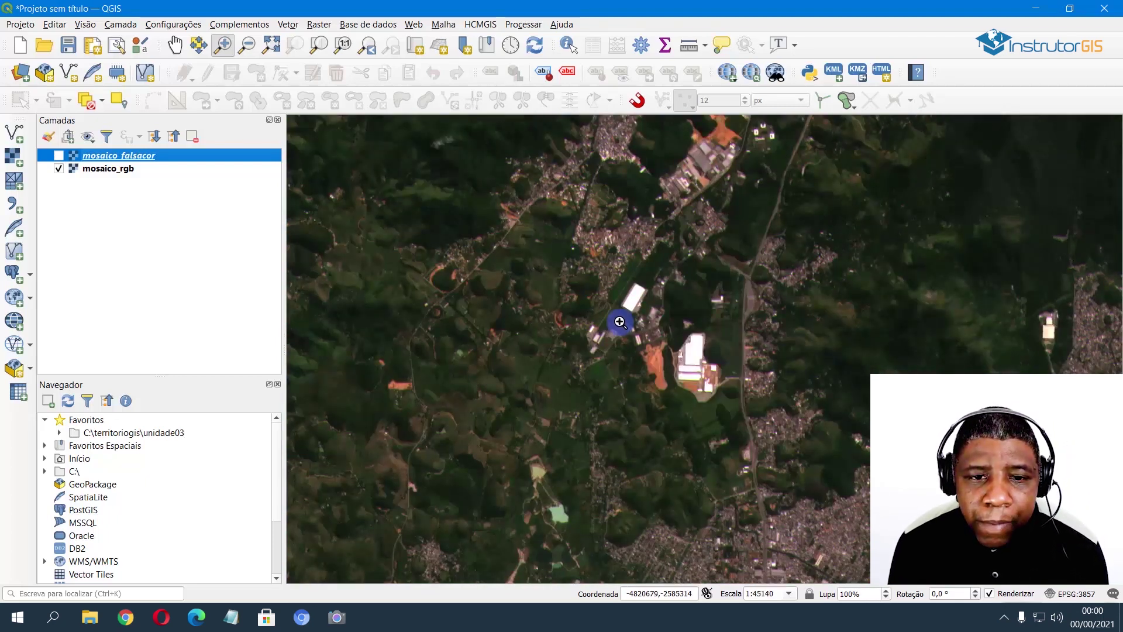
{"action": "left_click_drag", "start_coordinate": [620, 321], "coordinate": [620, 351]}
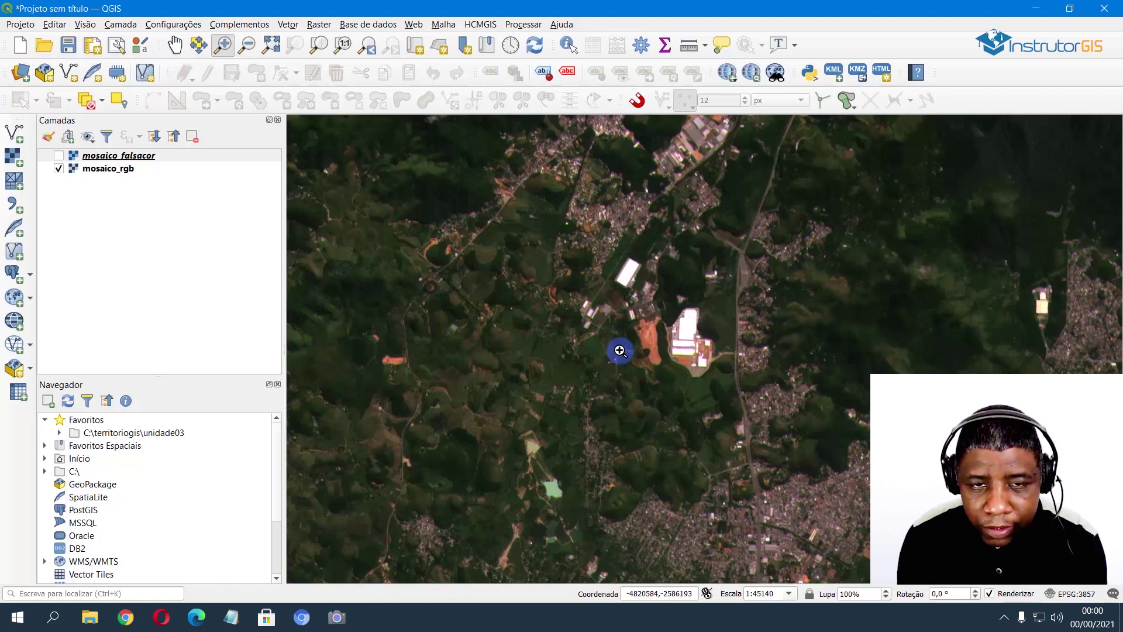
{"action": "right_click", "coordinate": [120, 173]}
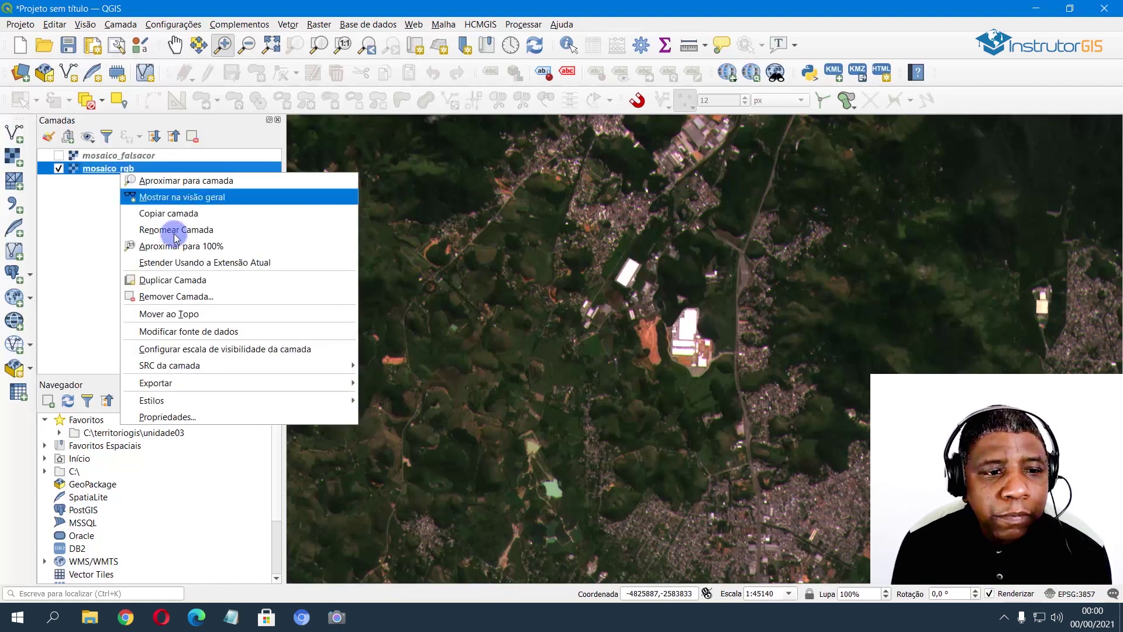
{"action": "left_click", "coordinate": [246, 416]}
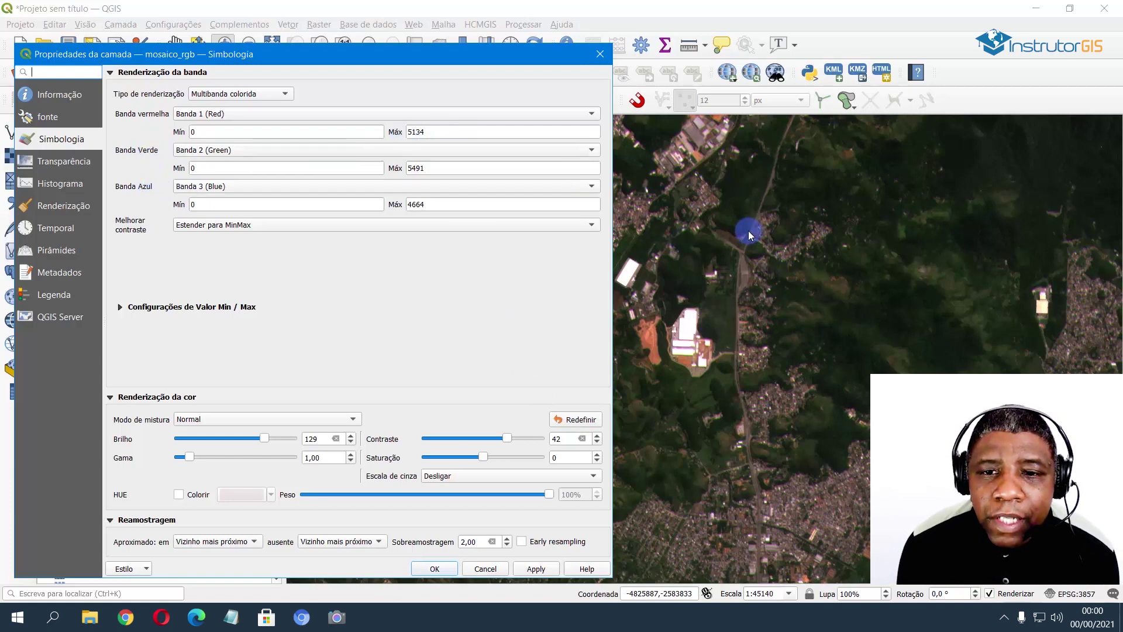
{"action": "left_click_drag", "start_coordinate": [491, 62], "coordinate": [384, 64]}
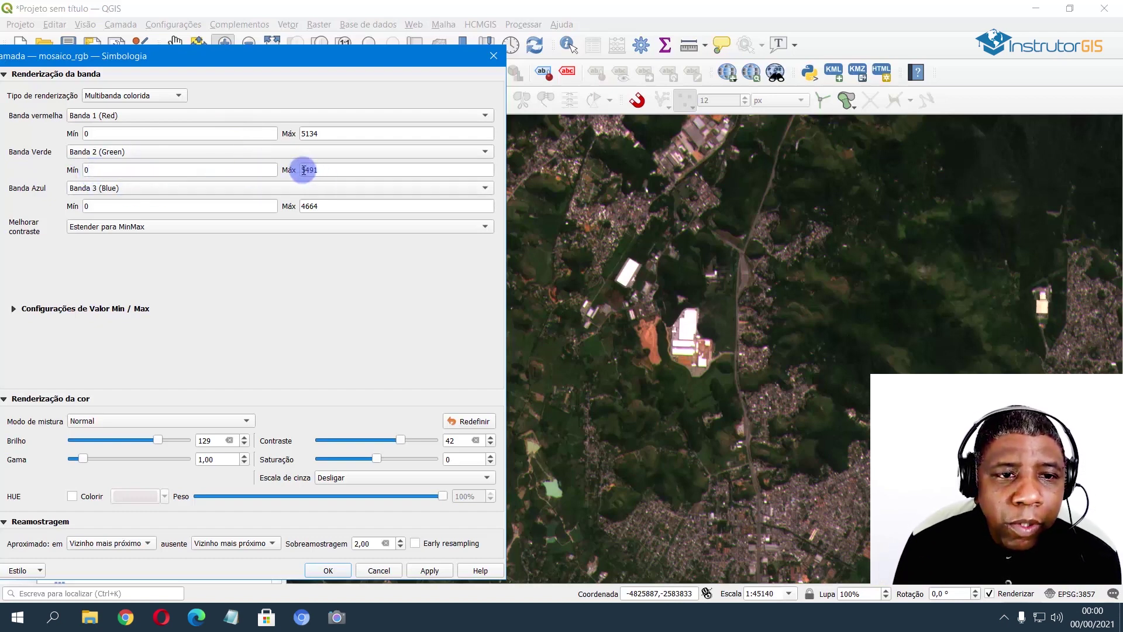
- Set the green band's maximum to 7491 and apply it to the mosaic
{"action": "left_click_drag", "start_coordinate": [303, 169], "coordinate": [312, 166]}
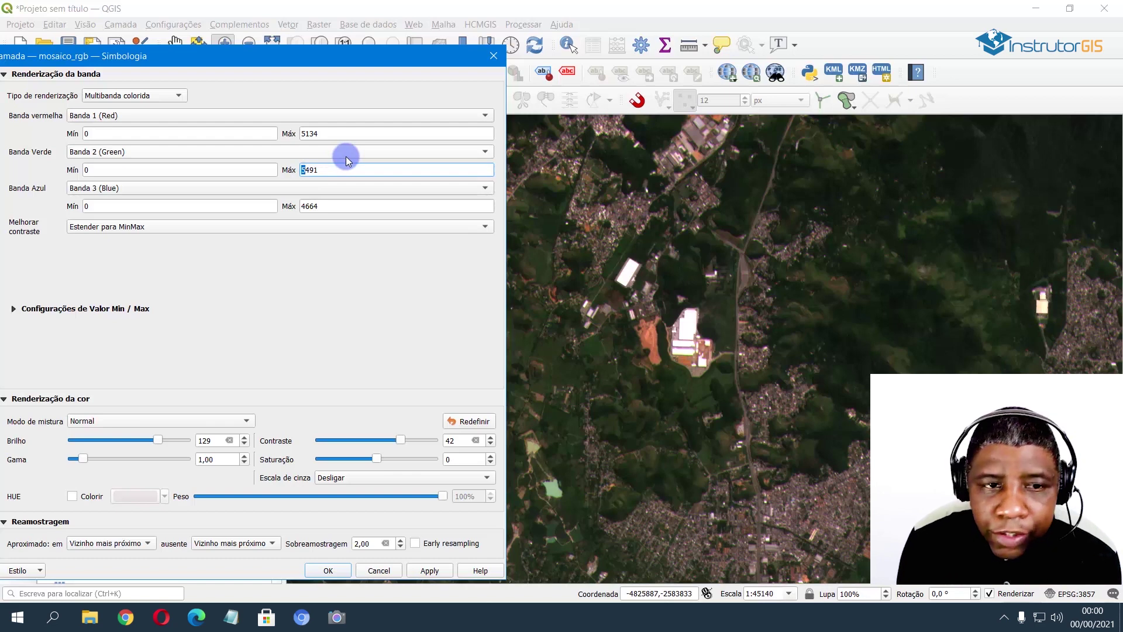
{"action": "type", "text": "7"}
{"action": "left_click", "coordinate": [429, 571]}
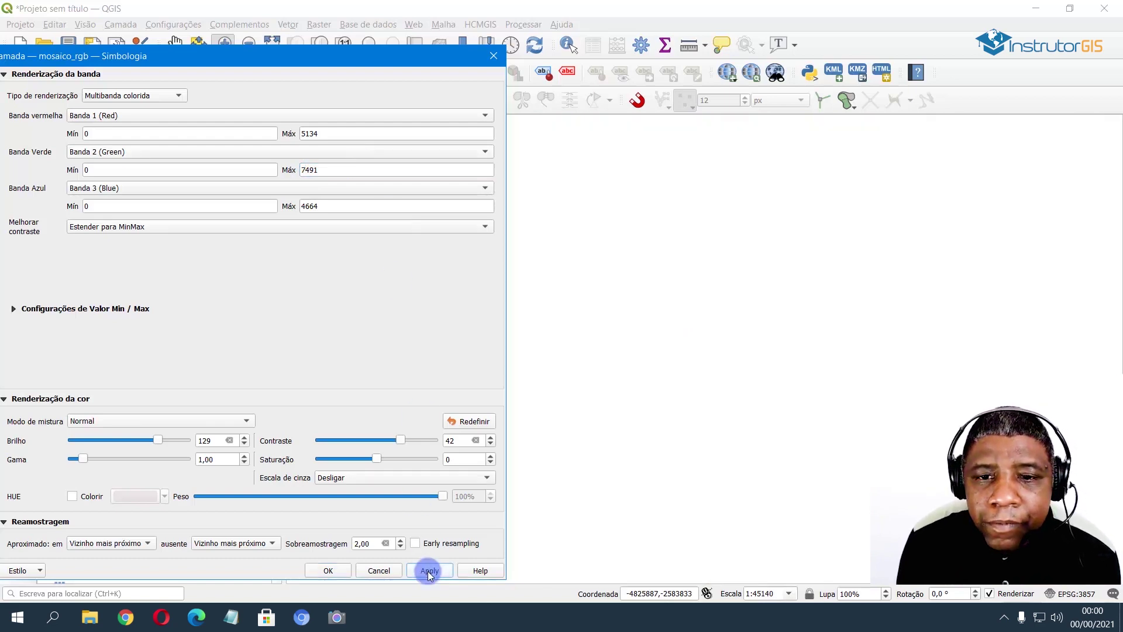
- Apply a green band maximum of 3491 for comparison, and restore the maximum to 5491
{"action": "double_click", "coordinate": [305, 173]}
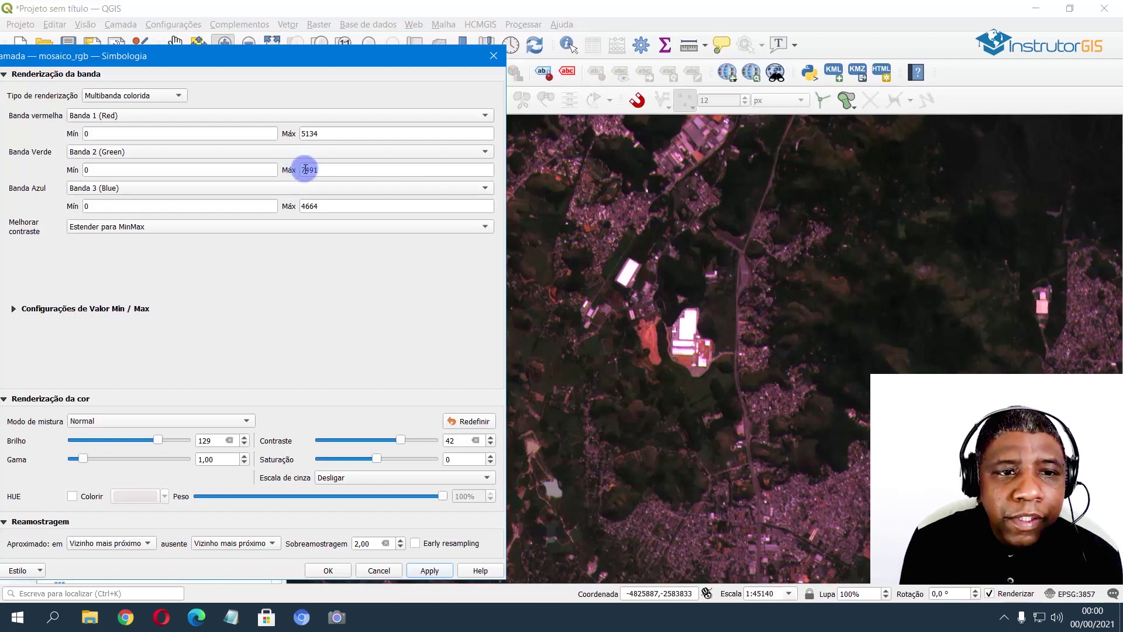
{"action": "left_click_drag", "start_coordinate": [305, 171], "coordinate": [299, 171]}
{"action": "type", "text": "3"}
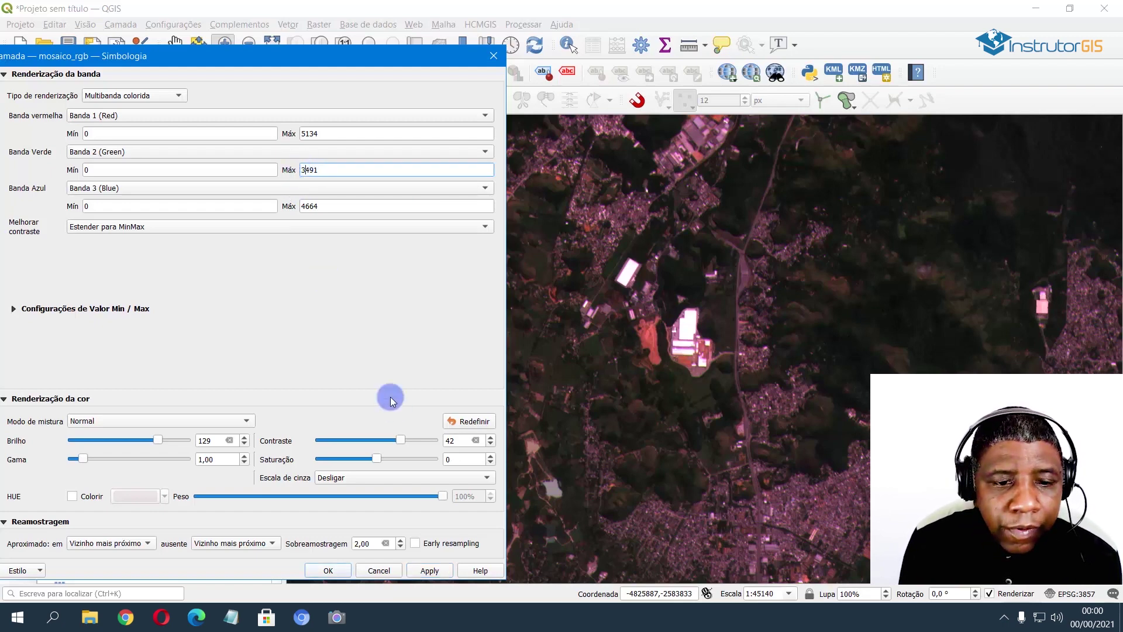
{"action": "left_click", "coordinate": [428, 572]}
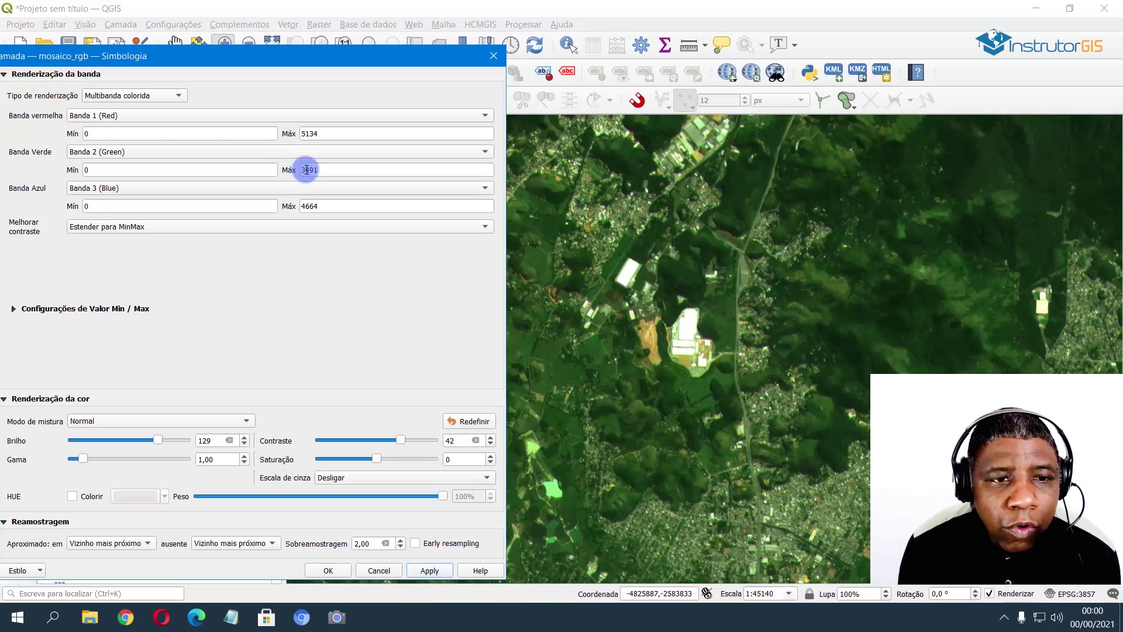
{"action": "left_click_drag", "start_coordinate": [306, 170], "coordinate": [298, 171]}
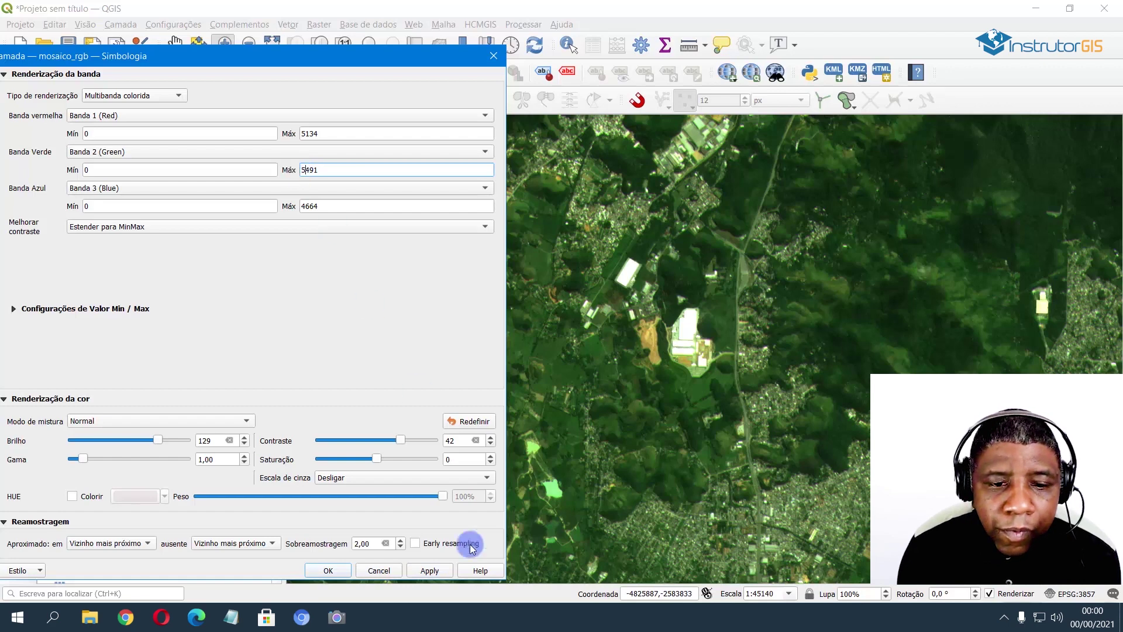
{"action": "left_click", "coordinate": [429, 570]}
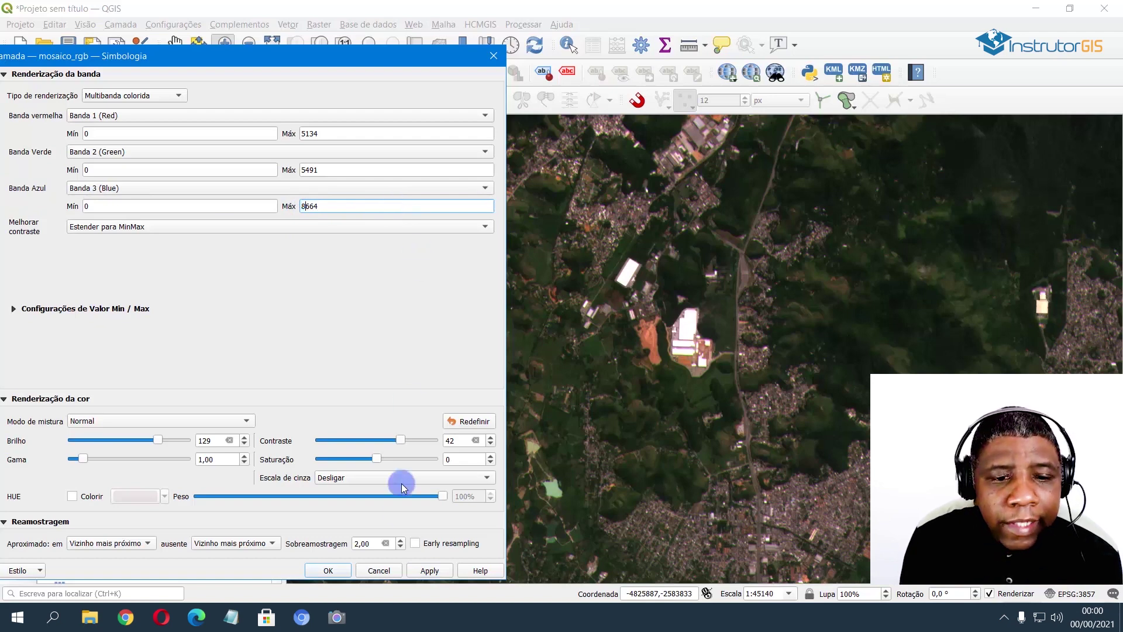
- Try blue band maximums of 8664 and 2664, applying each to the mosaic
{"action": "left_click", "coordinate": [430, 572]}
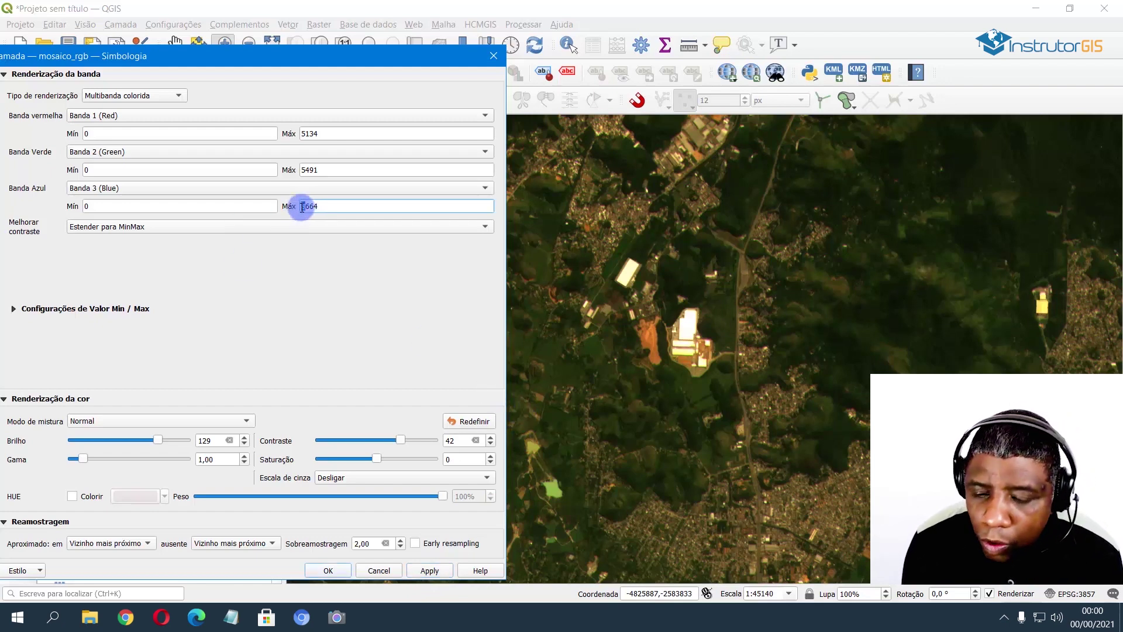
{"action": "left_click", "coordinate": [430, 571]}
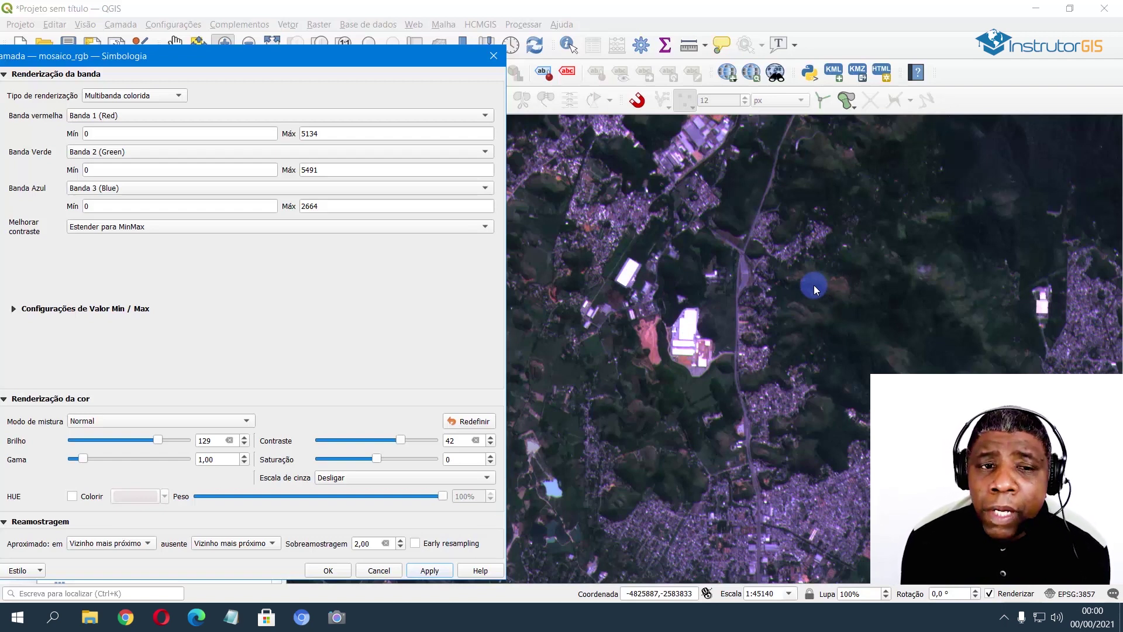
- Restore the blue band's maximum to 4664, apply it and accept the layer properties
{"action": "left_click", "coordinate": [307, 210]}
{"action": "left_click_drag", "start_coordinate": [301, 210], "coordinate": [320, 203]}
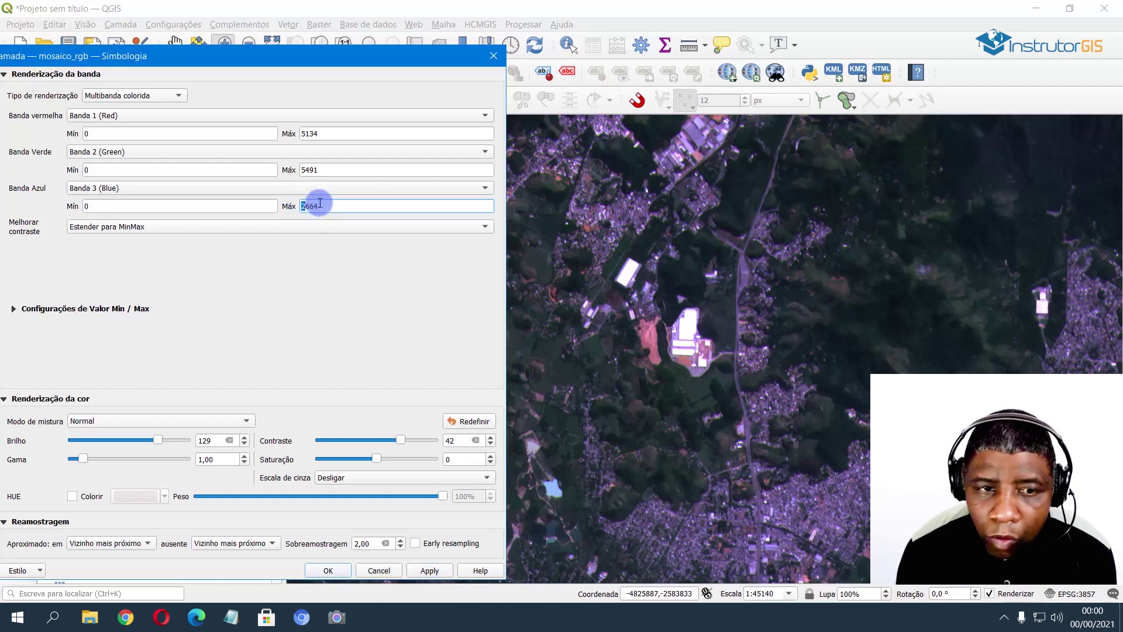
{"action": "type", "text": "4"}
{"action": "left_click", "coordinate": [429, 571]}
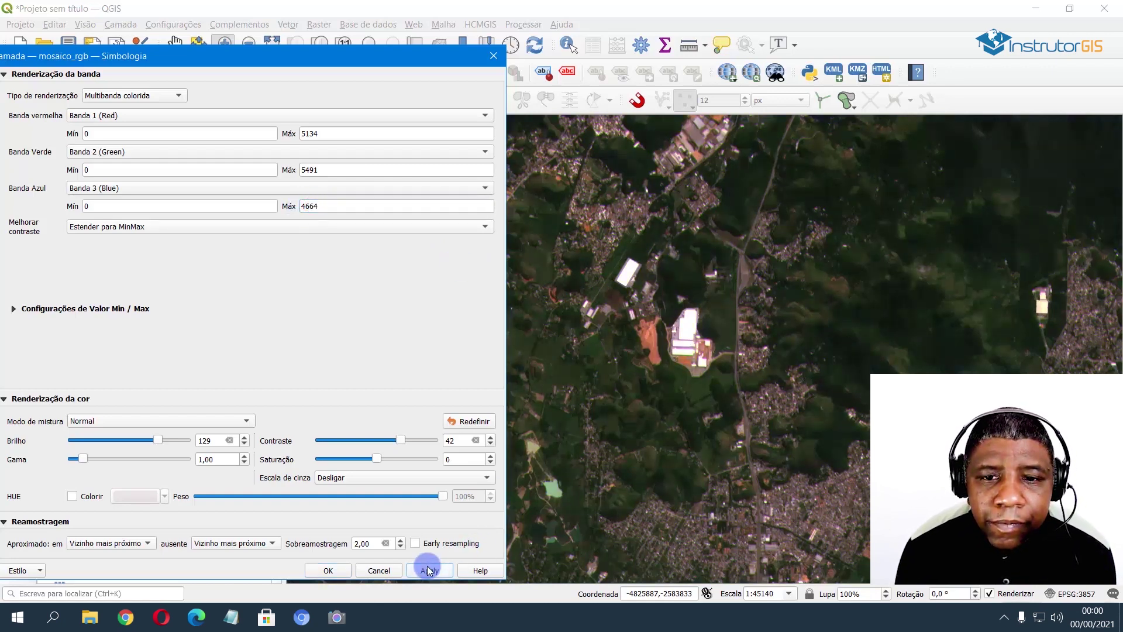
{"action": "left_click", "coordinate": [610, 378]}
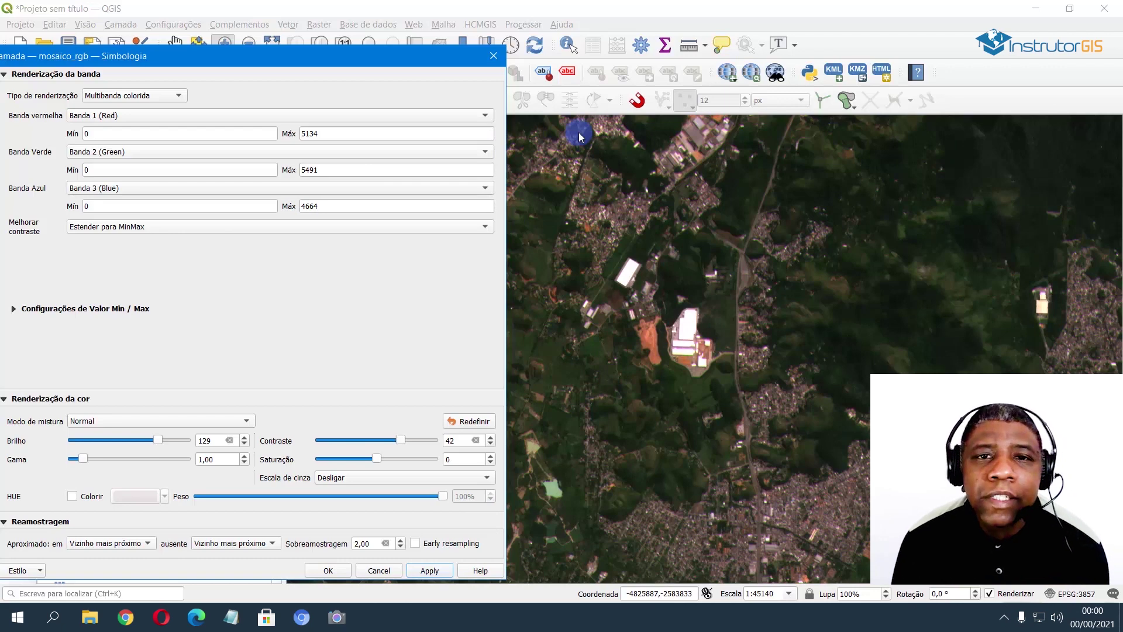
{"action": "left_click", "coordinate": [331, 569]}
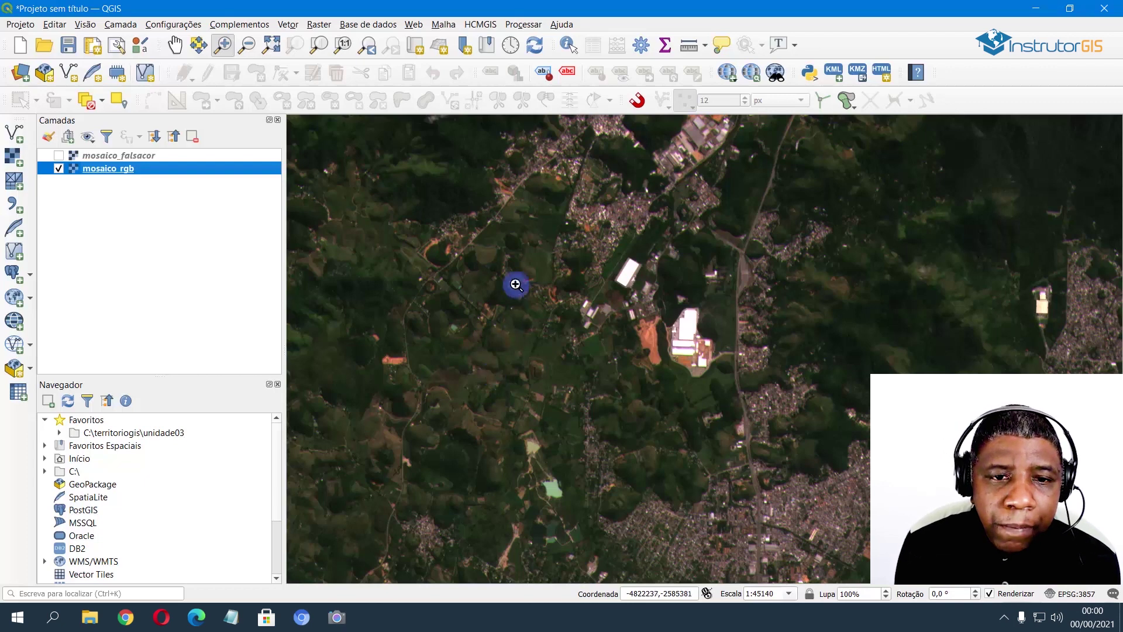
- Inspect the urban area north of the white-roofed industrial complex in the RGB mosaic
{"action": "left_click_drag", "start_coordinate": [666, 195], "coordinate": [662, 274]}
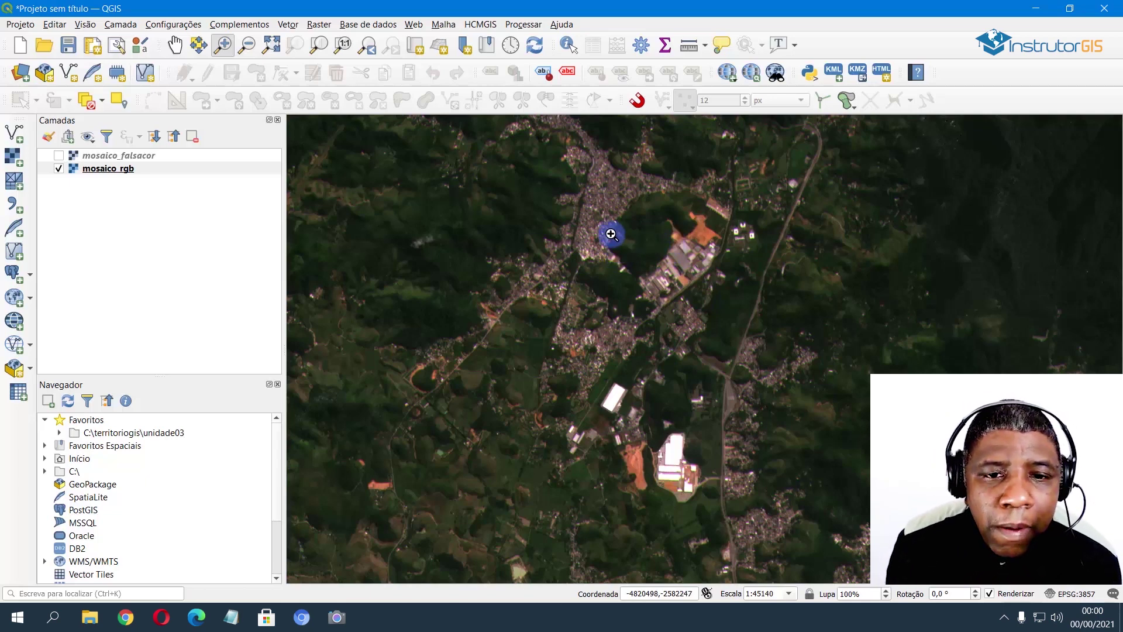
{"action": "left_click_drag", "start_coordinate": [534, 270], "coordinate": [595, 221]}
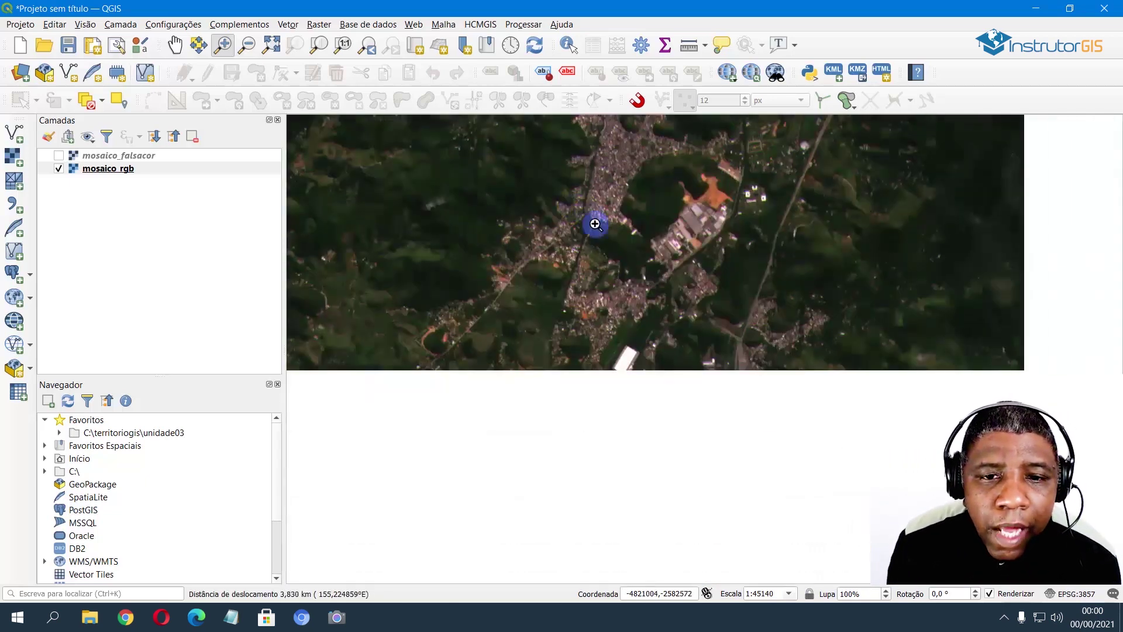